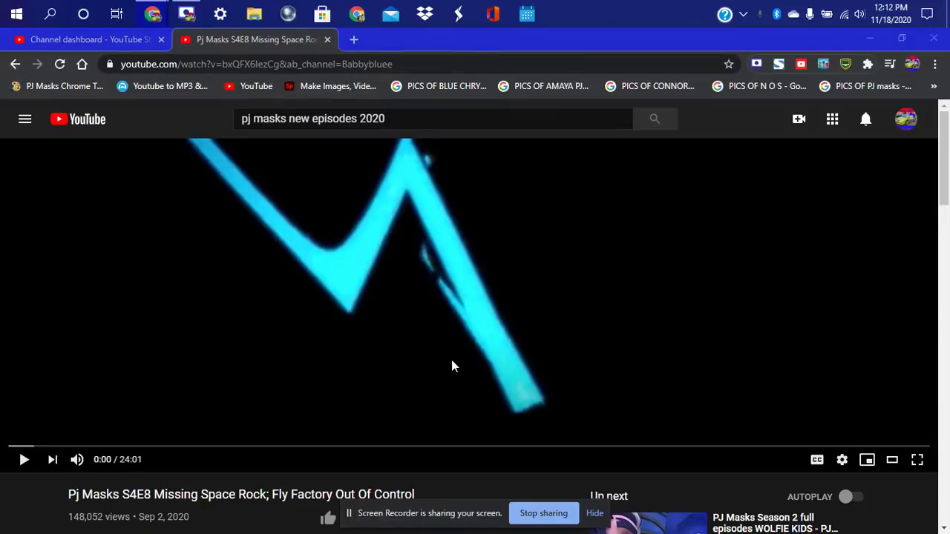
Clear the previous search text from the YouTube search box
{"action": "mouse_move", "coordinate": [436, 521]}
{"action": "left_mouse_down"}
{"action": "mouse_move", "coordinate": [596, 198]}
{"action": "mouse_move", "coordinate": [538, 32]}
{"action": "mouse_move", "coordinate": [618, 43]}
{"action": "left_mouse_up"}
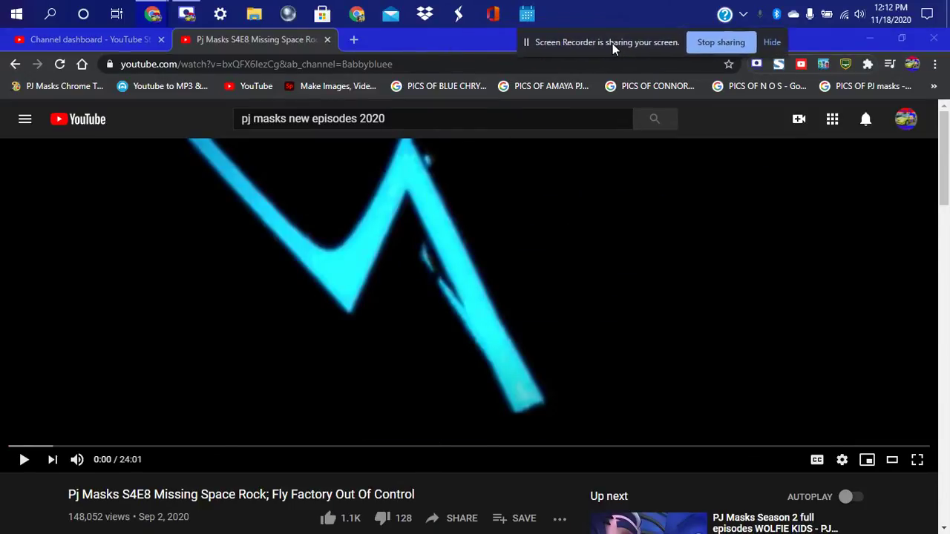
{"action": "left_click", "coordinate": [394, 121]}
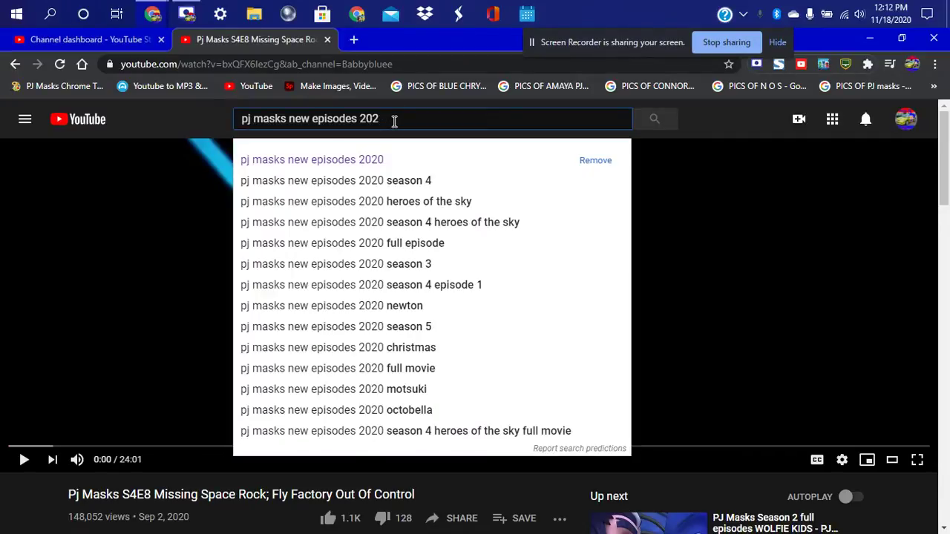
{"action": "key", "text": "BackSpace"}
{"action": "key", "text": "BackSpace"}
{"action": "key", "text": "BackSpace"}
{"action": "key", "text": "BackSpace"}
{"action": "key", "text": "BackSpace"}
{"action": "key", "text": "BackSpace"}
{"action": "key", "text": "BackSpace"}
{"action": "key", "text": "BackSpace"}
{"action": "key", "text": "BackSpace"}
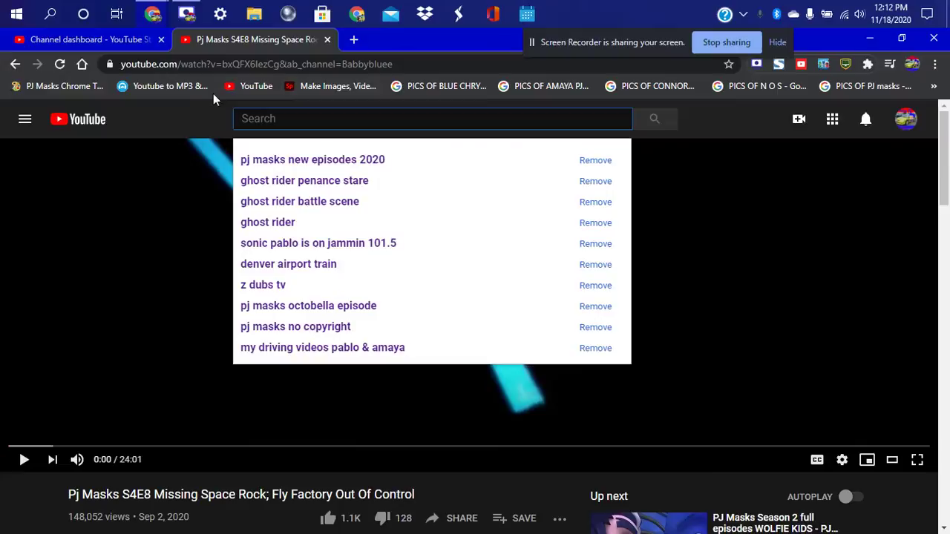
{"action": "left_click", "coordinate": [197, 108]}
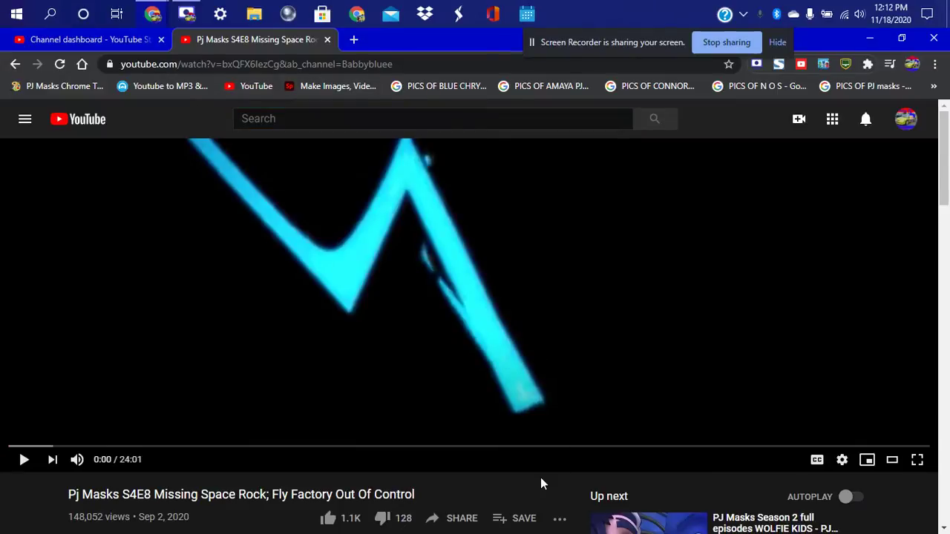
{"action": "scroll", "coordinate": [541, 479], "scroll_direction": "down", "scroll_amount": 2}
{"action": "scroll", "coordinate": [541, 479], "scroll_direction": "down", "scroll_amount": 1}
{"action": "scroll", "coordinate": [541, 479], "scroll_direction": "down", "scroll_amount": 1}
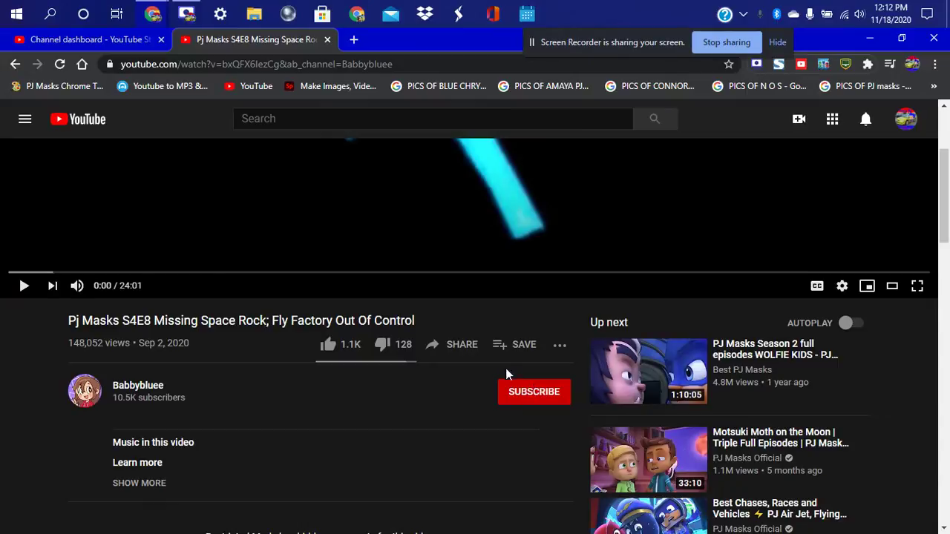
{"action": "scroll", "coordinate": [363, 394], "scroll_direction": "up", "scroll_amount": 2}
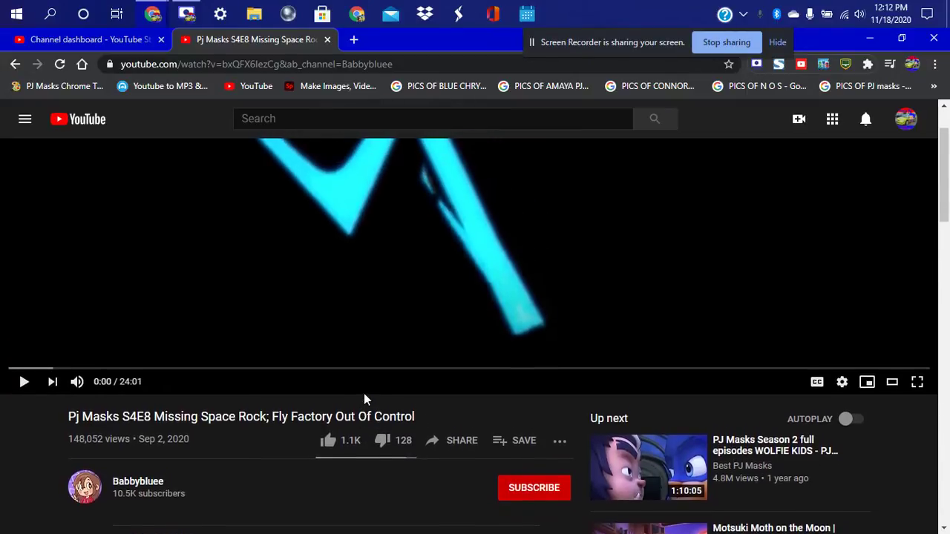
{"action": "scroll", "coordinate": [363, 394], "scroll_direction": "up", "scroll_amount": 1}
{"action": "scroll", "coordinate": [364, 395], "scroll_direction": "down", "scroll_amount": 1}
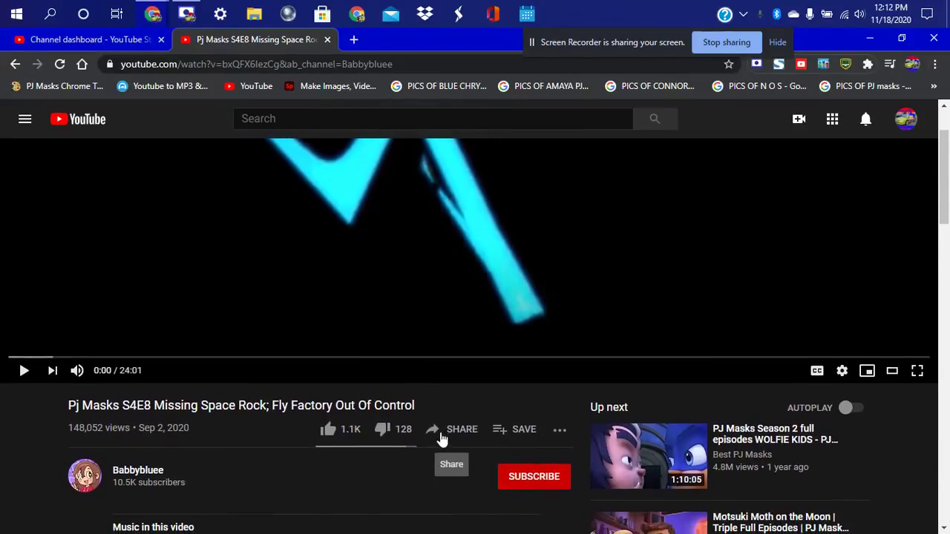
{"action": "left_click", "coordinate": [446, 430]}
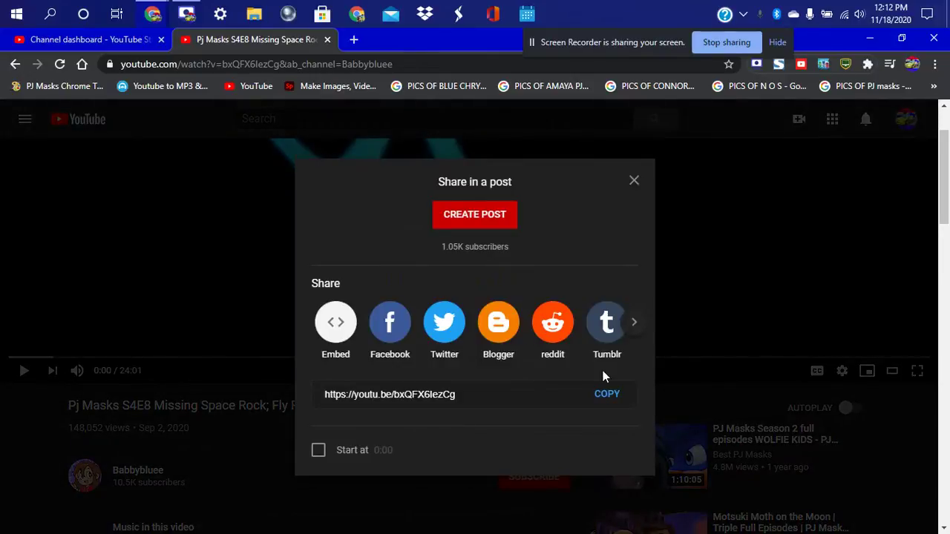
{"action": "left_click", "coordinate": [605, 400]}
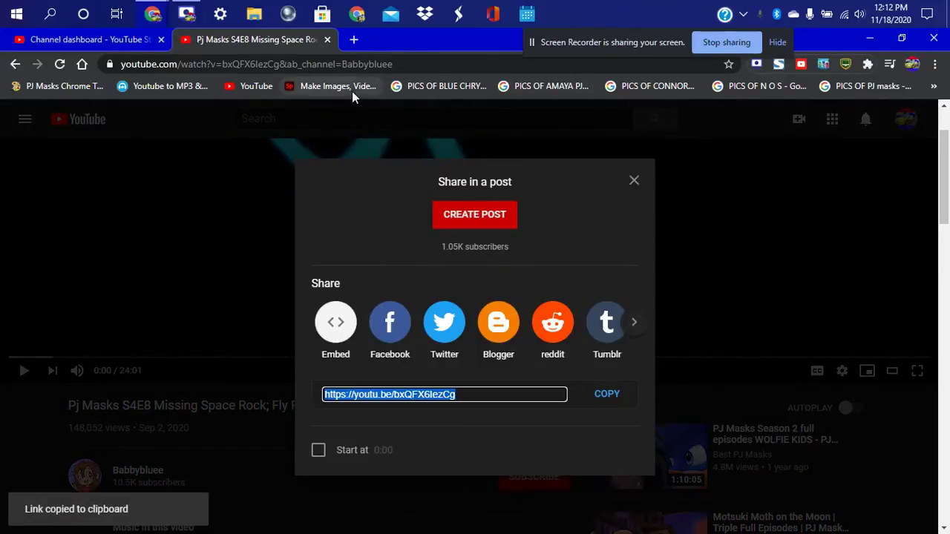
Open the ytmp3.cc converter in a new browser tab
{"action": "left_click", "coordinate": [356, 39]}
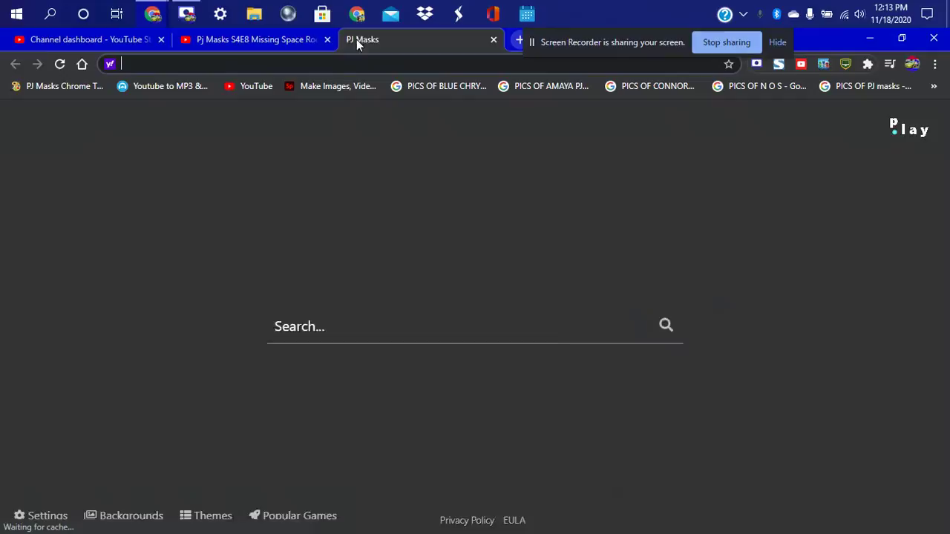
{"action": "type", "text": "yt"}
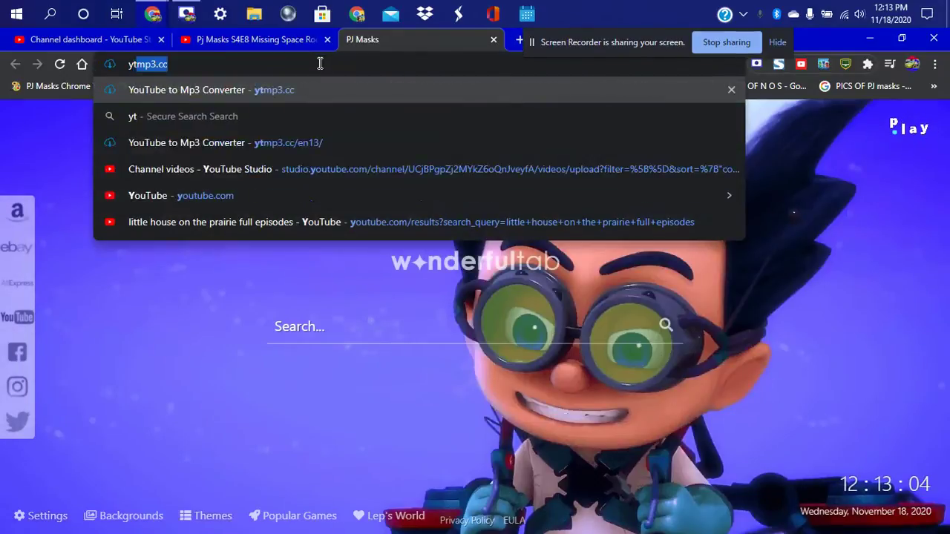
{"action": "type", "text": "mp3."}
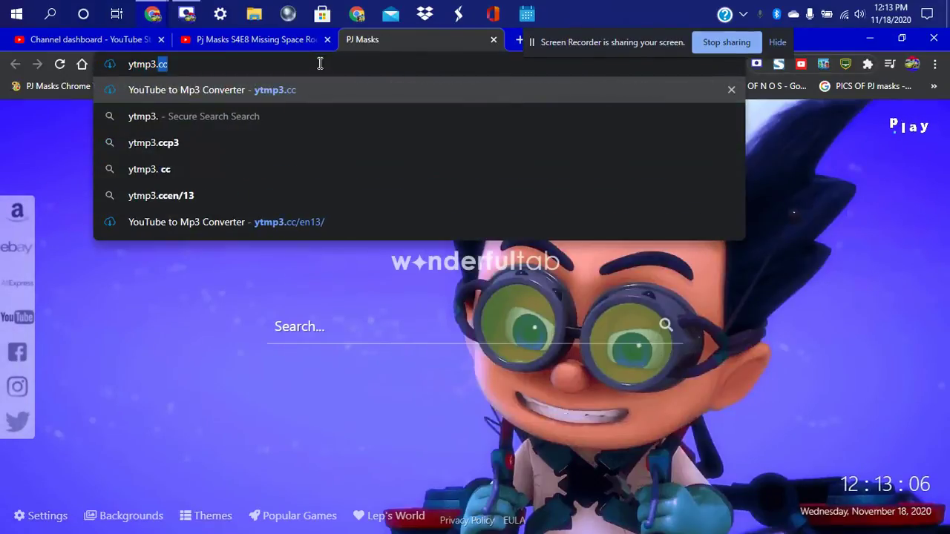
{"action": "key", "text": "Return"}
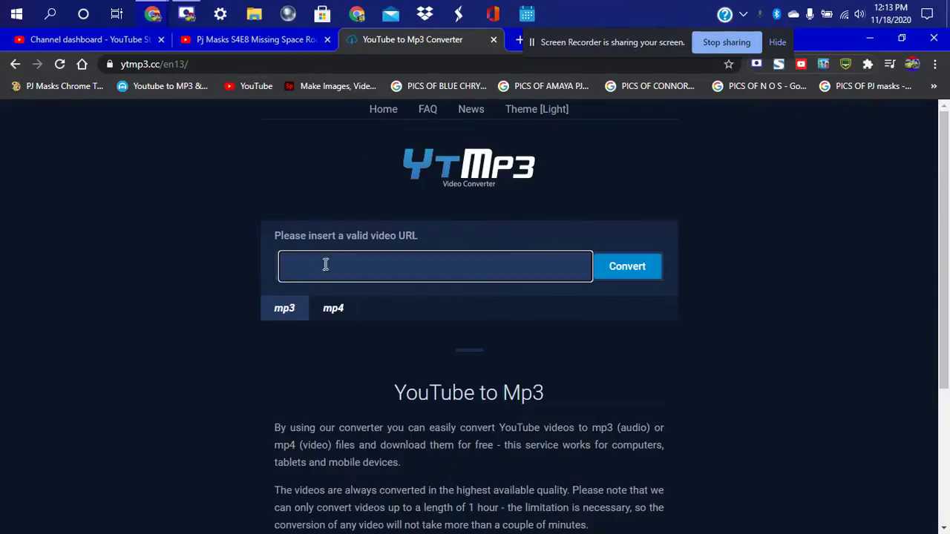
Select MP4 as the format and paste the episode link into the URL field
{"action": "left_click", "coordinate": [334, 311]}
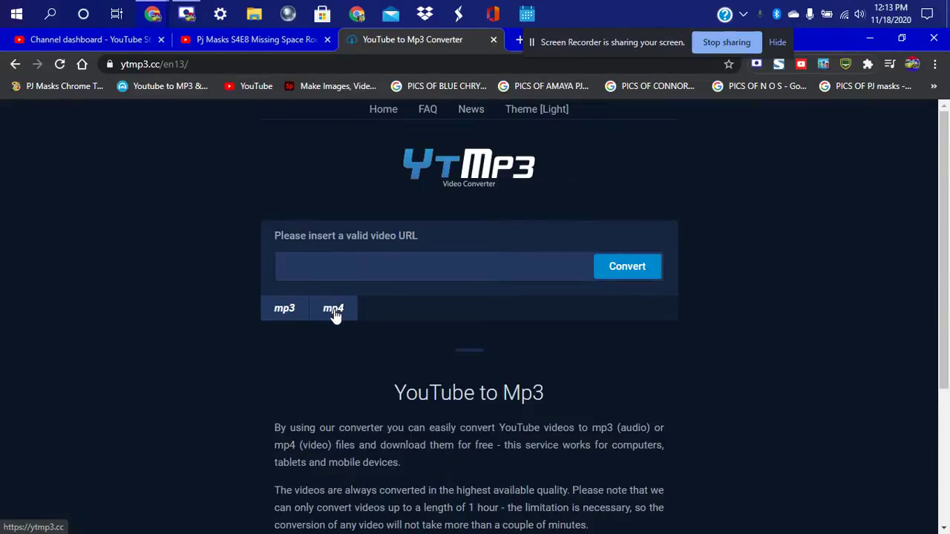
{"action": "left_click", "coordinate": [343, 267]}
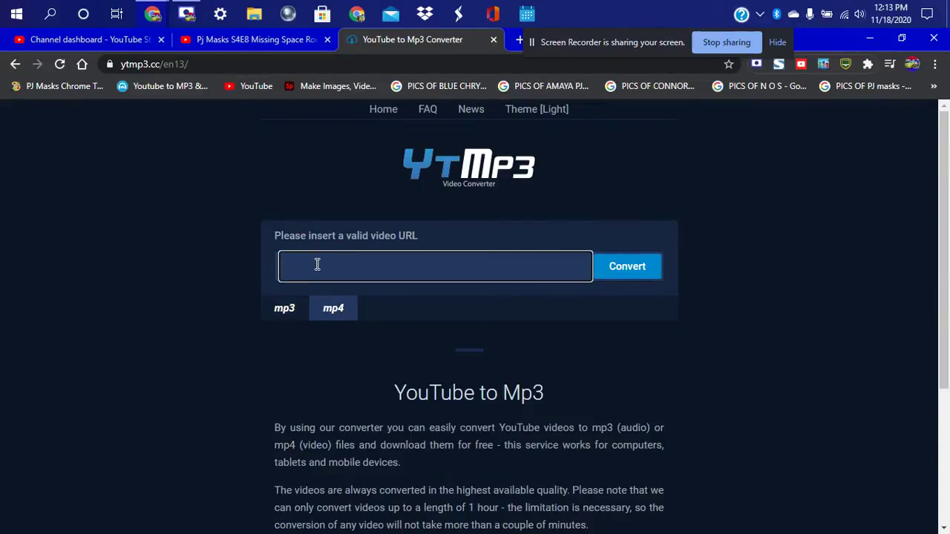
{"action": "right_click", "coordinate": [317, 264]}
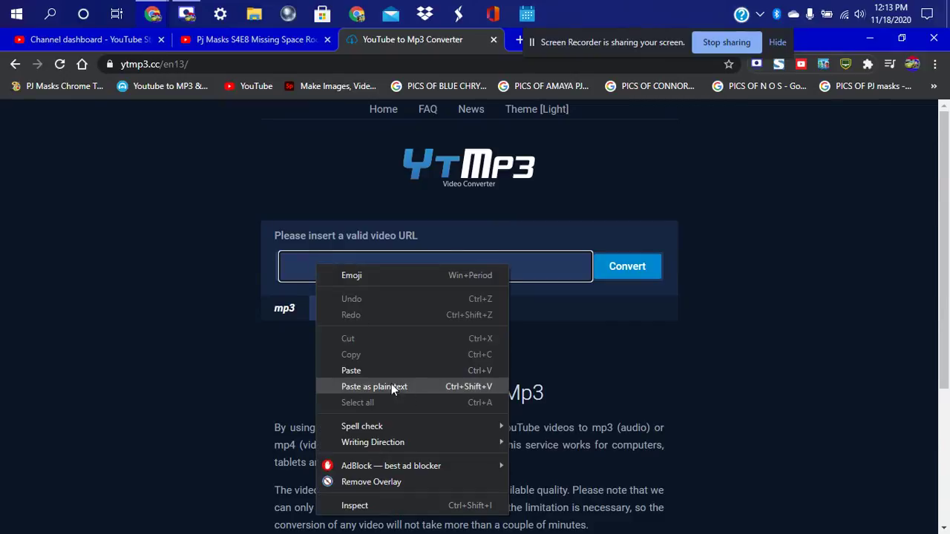
{"action": "left_click", "coordinate": [378, 371]}
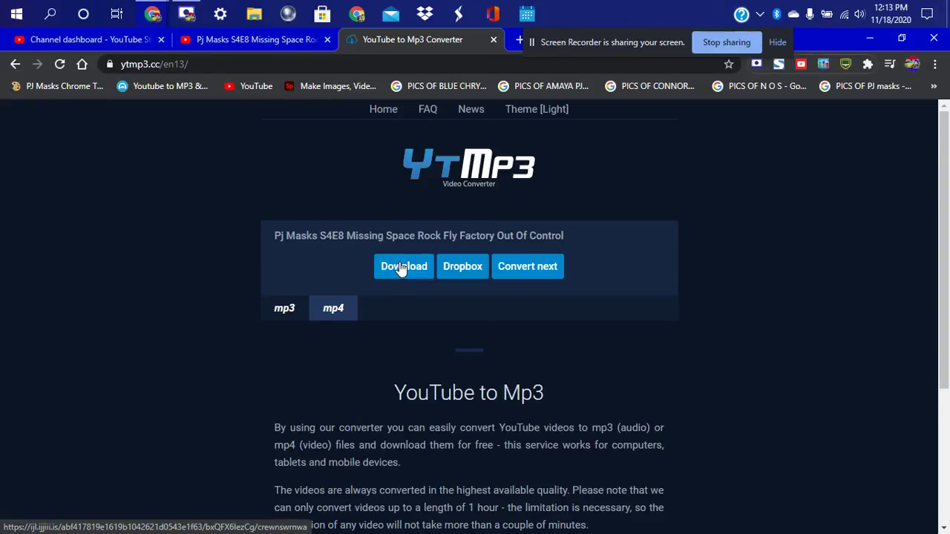
Save the converted episode MP4 to Downloads\FireShot, retyping the file name's 'j'
{"action": "left_click", "coordinate": [401, 269]}
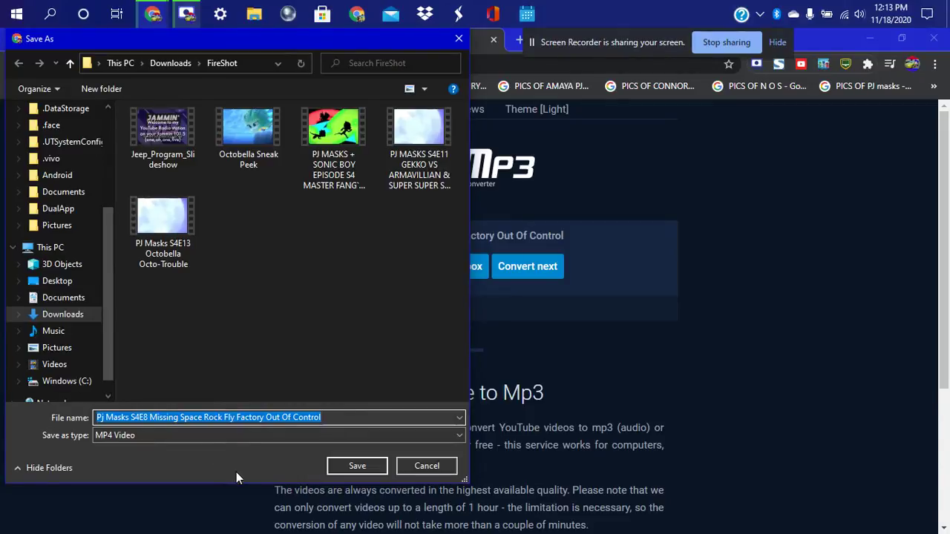
{"action": "left_click", "coordinate": [104, 417]}
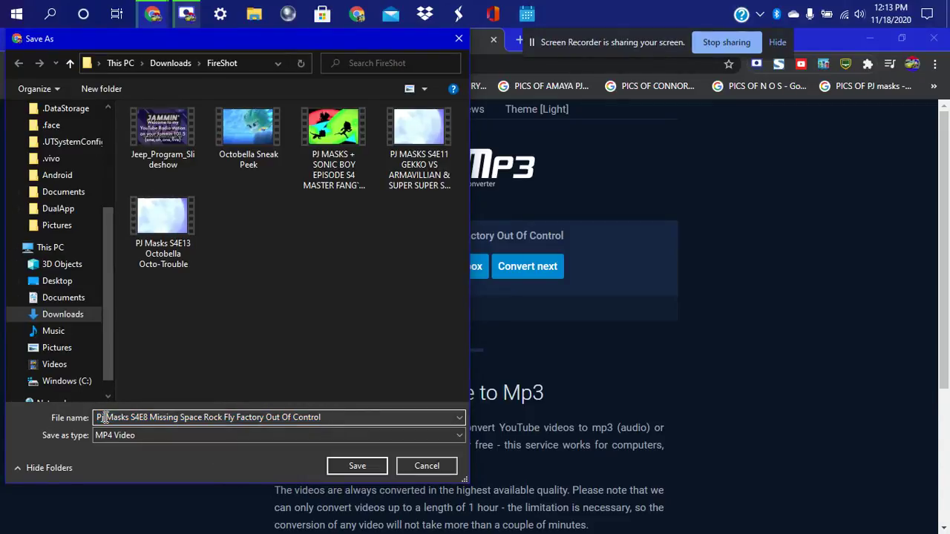
{"action": "key", "text": "BackSpace"}
{"action": "type", "text": "j"}
{"action": "key", "text": "Return"}
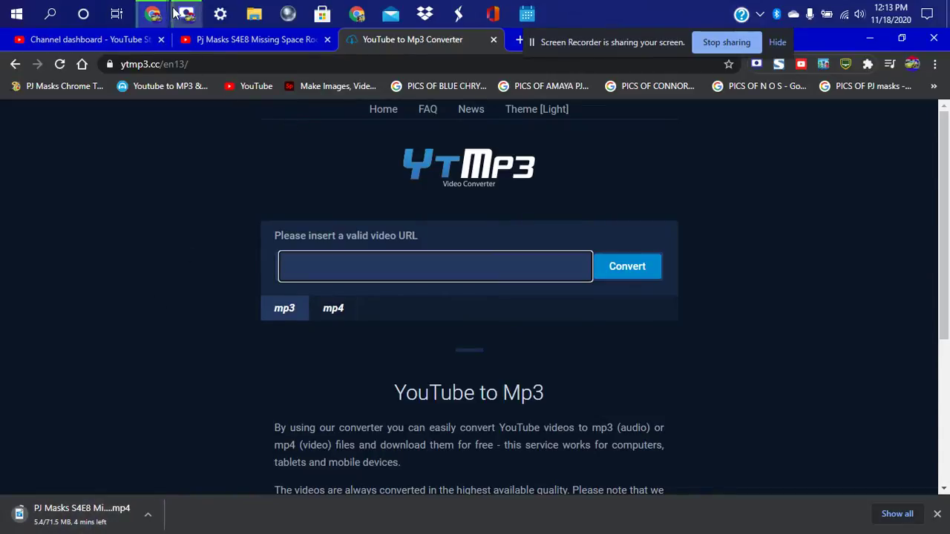
Open File Explorer on the Downloads folder and scroll through its files
{"action": "left_click", "coordinate": [256, 13]}
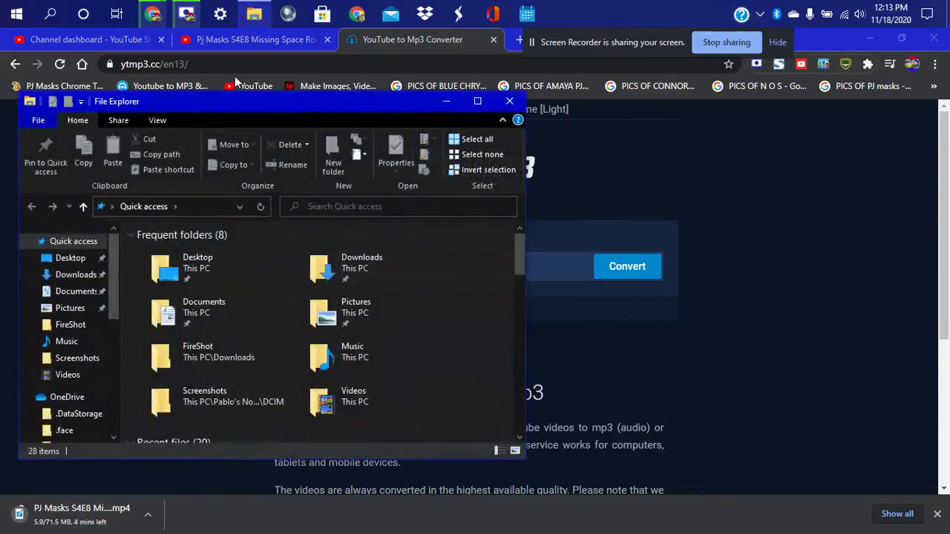
{"action": "left_click", "coordinate": [76, 274]}
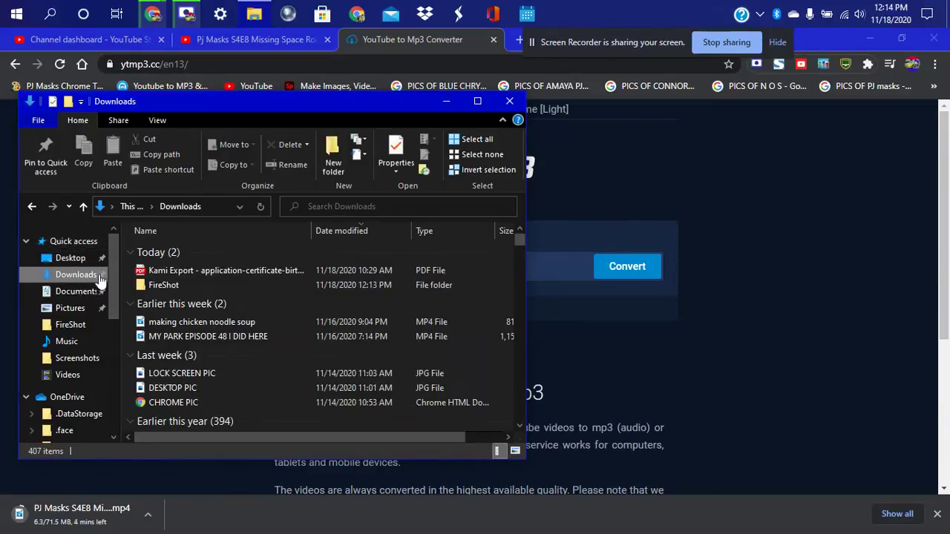
{"action": "scroll", "coordinate": [290, 273], "scroll_direction": "down", "scroll_amount": 1}
{"action": "scroll", "coordinate": [291, 273], "scroll_direction": "down", "scroll_amount": 1}
{"action": "scroll", "coordinate": [290, 273], "scroll_direction": "down", "scroll_amount": 2}
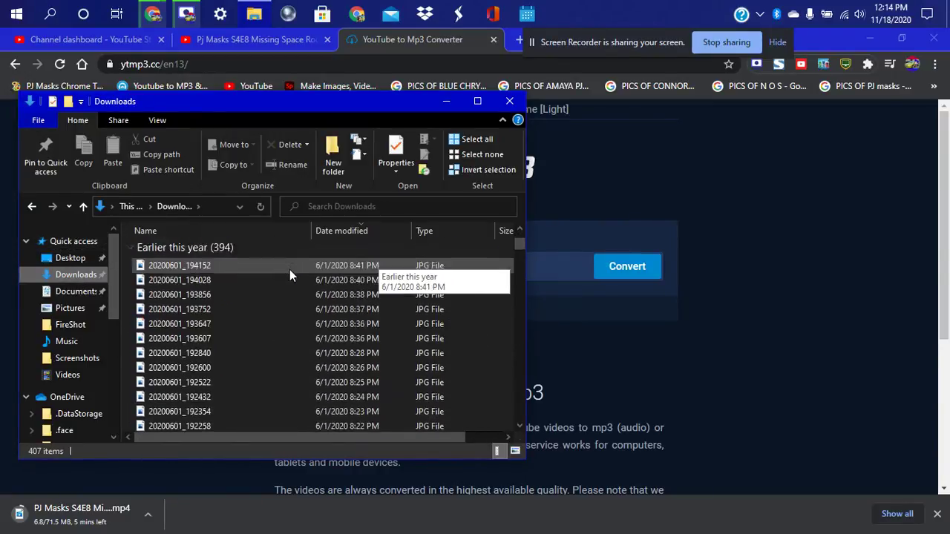
{"action": "scroll", "coordinate": [256, 281], "scroll_direction": "down", "scroll_amount": 1}
{"action": "scroll", "coordinate": [64, 319], "scroll_direction": "down", "scroll_amount": 1}
{"action": "scroll", "coordinate": [61, 319], "scroll_direction": "down", "scroll_amount": 1}
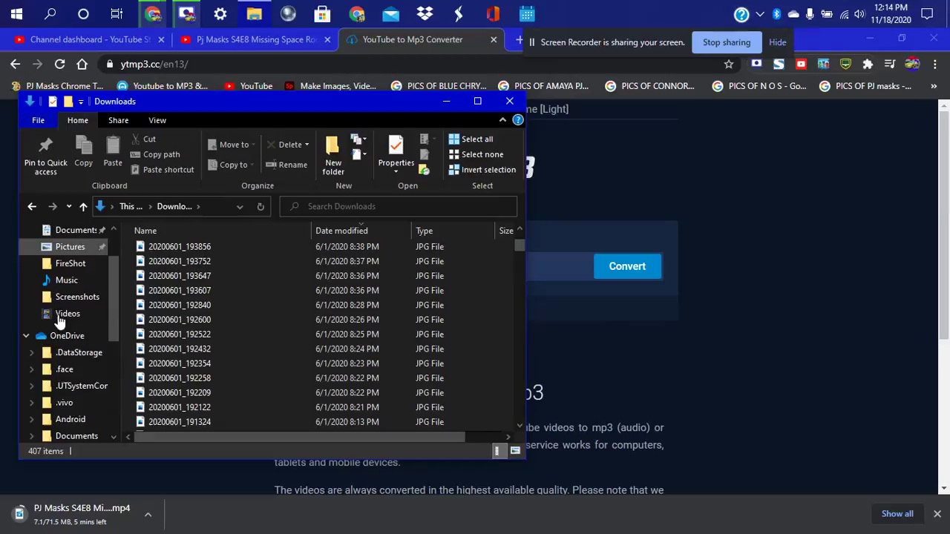
Look in the Videos folder, then return to Downloads
{"action": "left_click", "coordinate": [68, 316]}
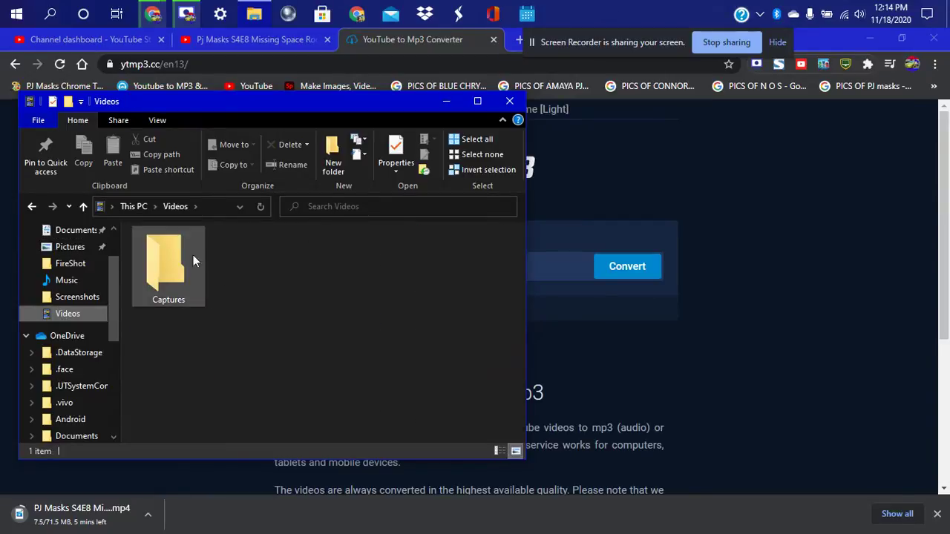
{"action": "left_click", "coordinate": [33, 122]}
{"action": "left_click", "coordinate": [433, 326]}
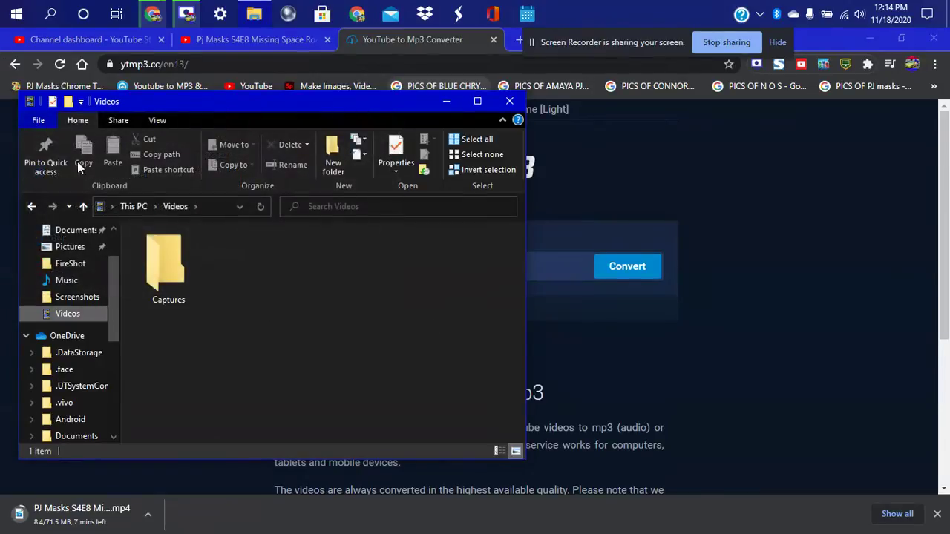
{"action": "left_click", "coordinate": [32, 208]}
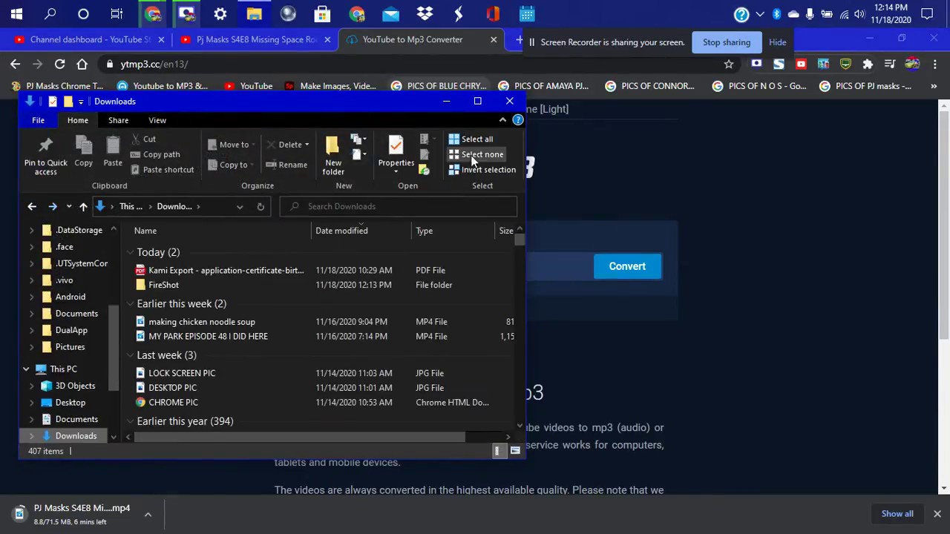
Search Downloads for 'pj' and delete the PJ Masks S4E13 Octobella Octo-Trouble file
{"action": "left_click", "coordinate": [354, 207]}
{"action": "type", "text": "pj"}
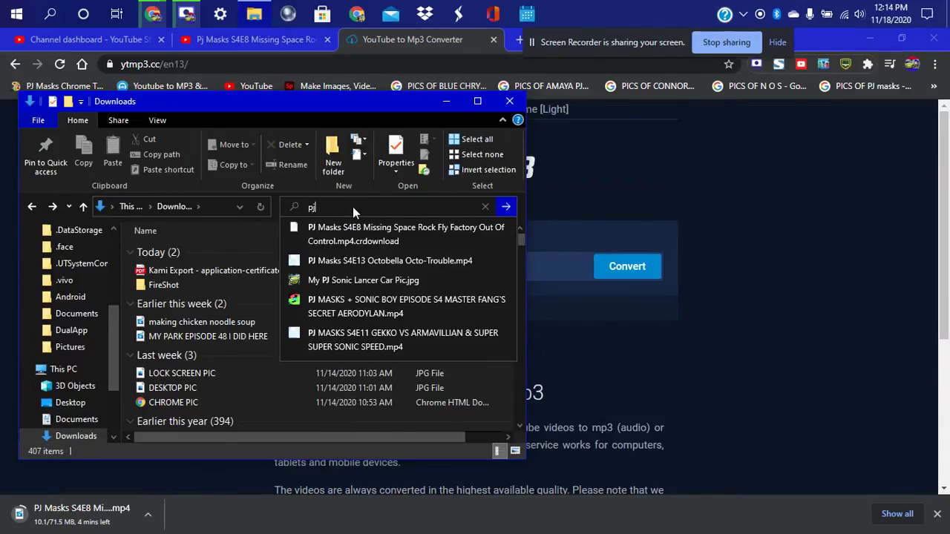
{"action": "key", "text": "Return"}
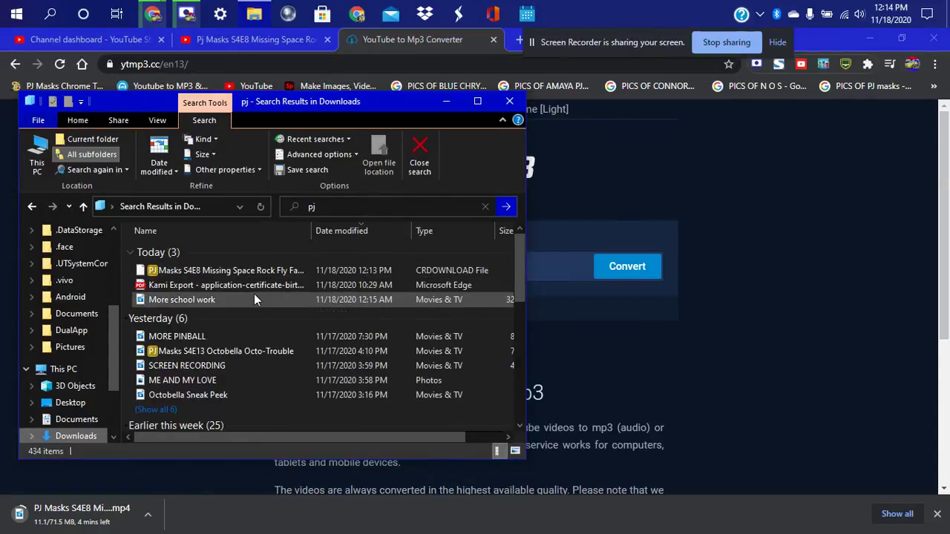
{"action": "scroll", "coordinate": [252, 294], "scroll_direction": "down", "scroll_amount": 1}
{"action": "scroll", "coordinate": [252, 294], "scroll_direction": "down", "scroll_amount": 2}
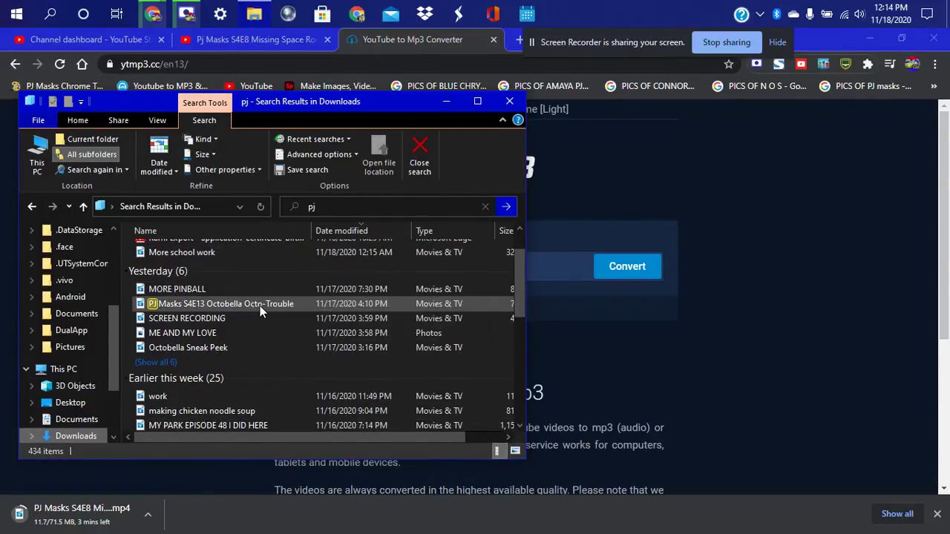
{"action": "right_click", "coordinate": [260, 306]}
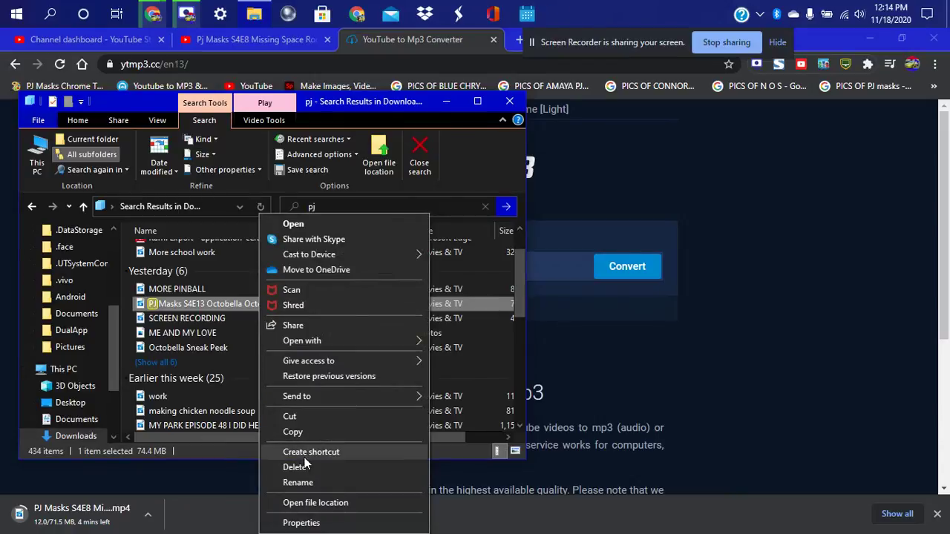
{"action": "left_click", "coordinate": [304, 468]}
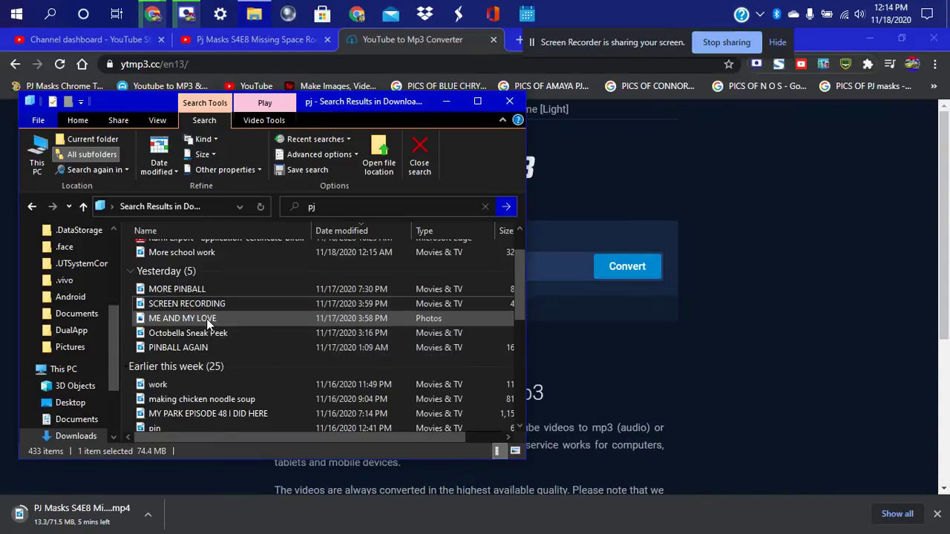
Delete the PINBALL AGAIN file after checking ME AND MY LOVE and Octobella Sneak Peek
{"action": "right_click", "coordinate": [206, 318]}
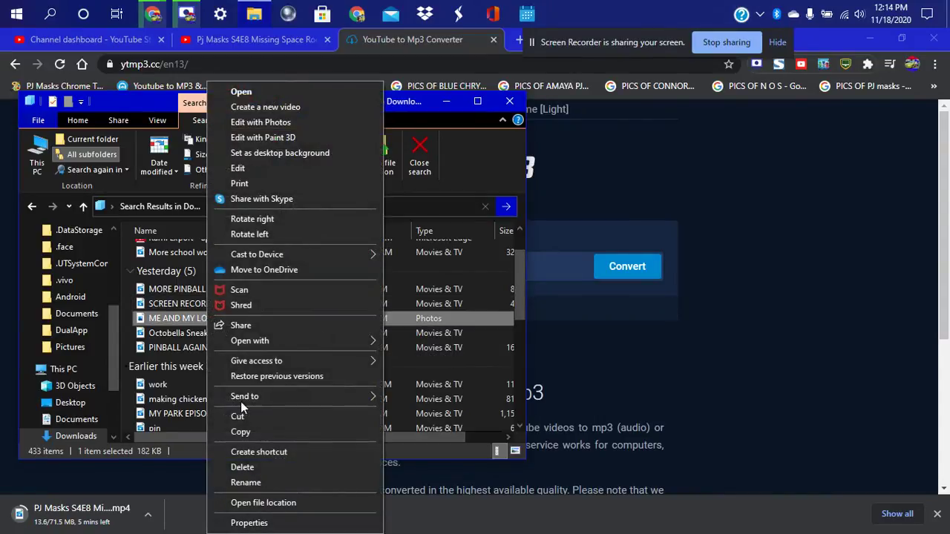
{"action": "right_click", "coordinate": [170, 334]}
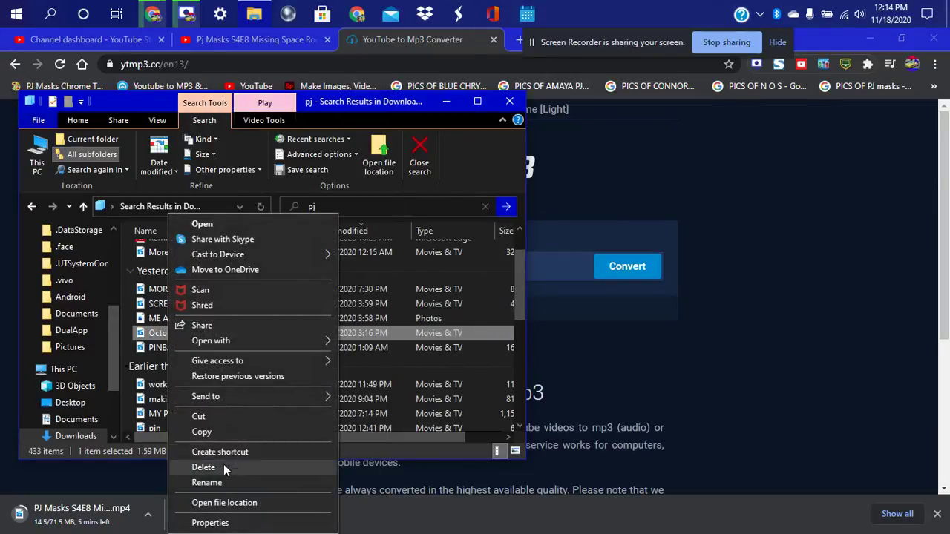
{"action": "key", "text": "Escape"}
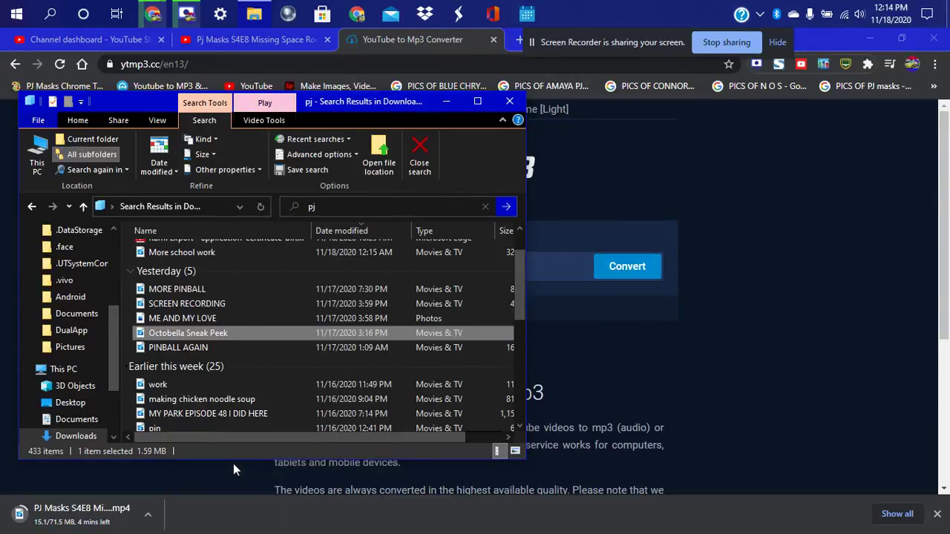
{"action": "mouse_move", "coordinate": [178, 347]}
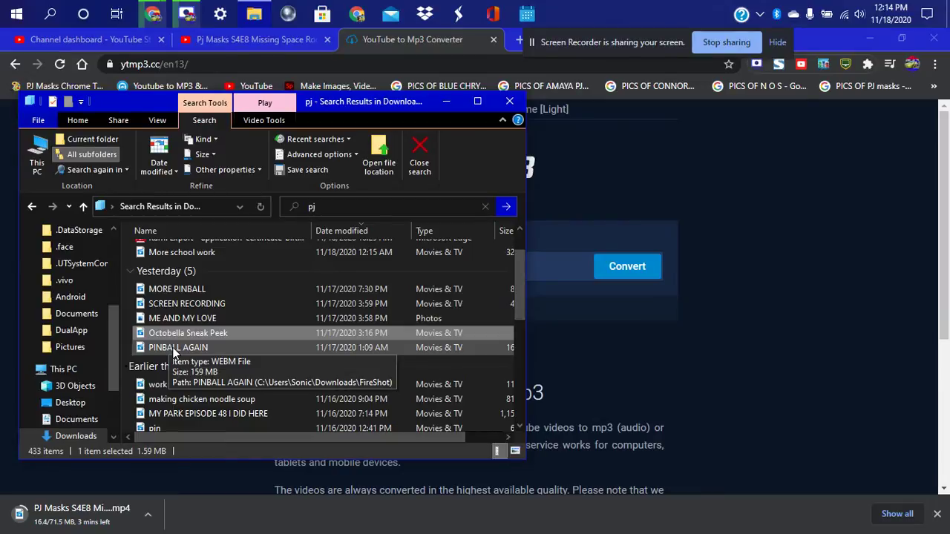
{"action": "right_click", "coordinate": [173, 338]}
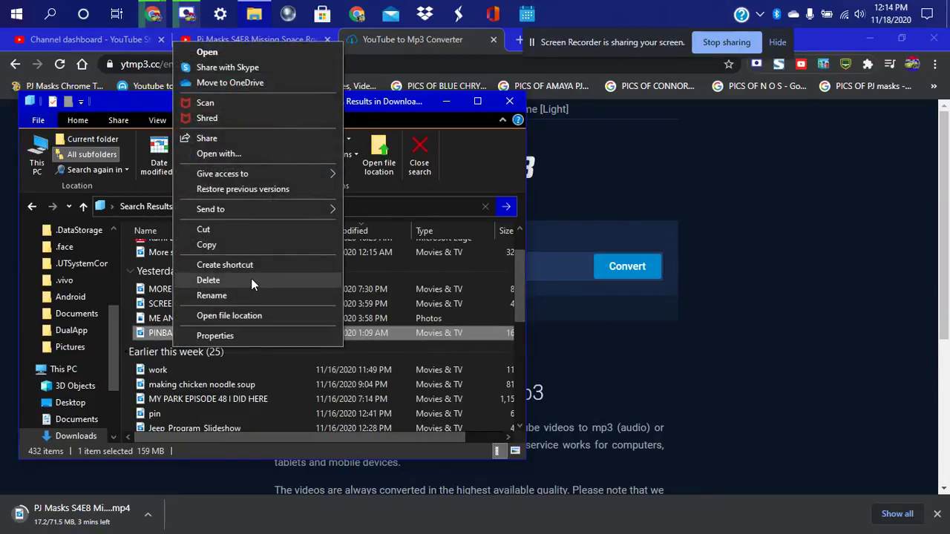
{"action": "key", "text": "Escape"}
{"action": "scroll", "coordinate": [221, 310], "scroll_direction": "down", "scroll_amount": 2}
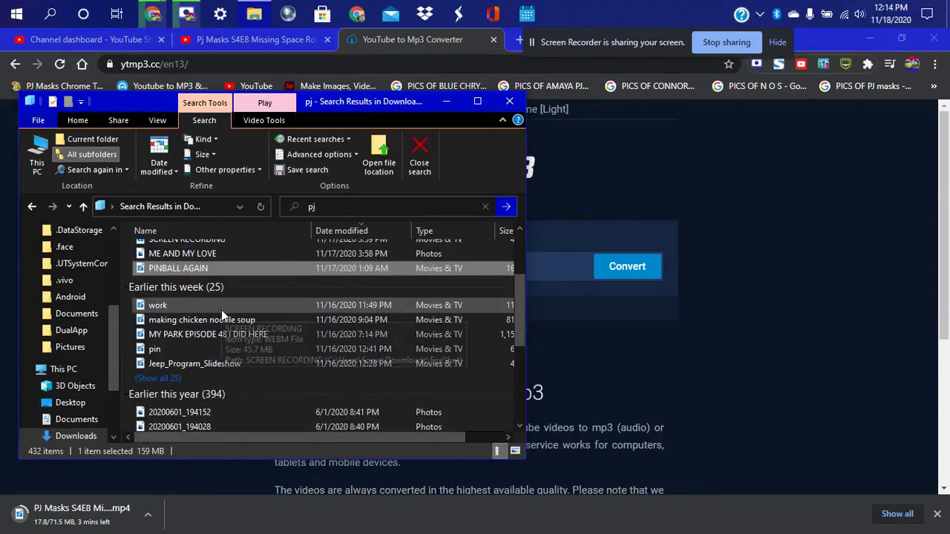
{"action": "key", "text": "Delete"}
Delete the pin file and the MY PARK EPISODE 48 I DID HERE file
{"action": "right_click", "coordinate": [177, 349]}
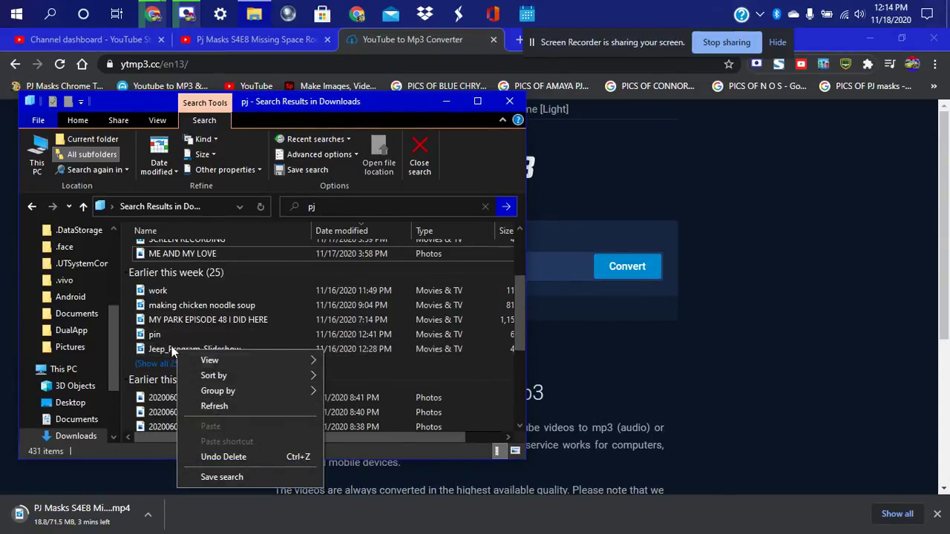
{"action": "left_click", "coordinate": [154, 338]}
{"action": "right_click", "coordinate": [154, 338]}
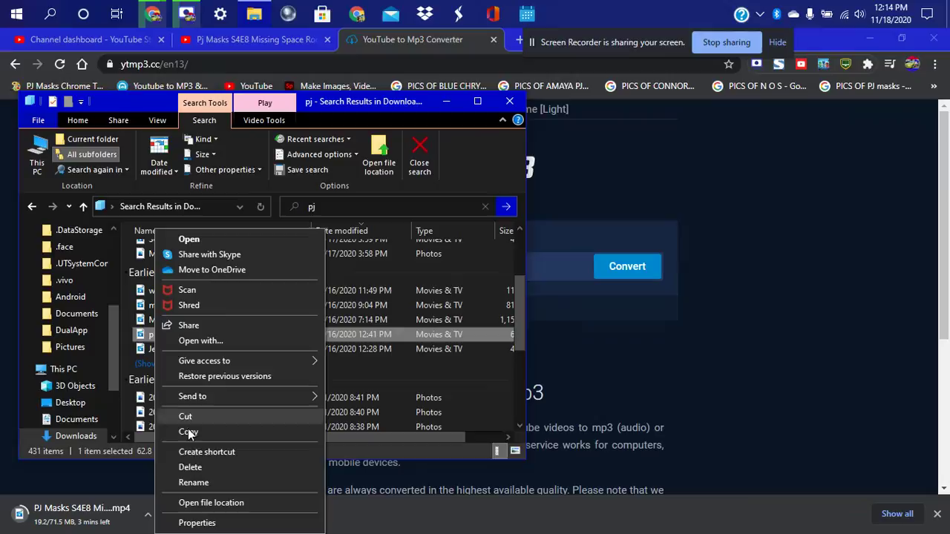
{"action": "left_click", "coordinate": [196, 468]}
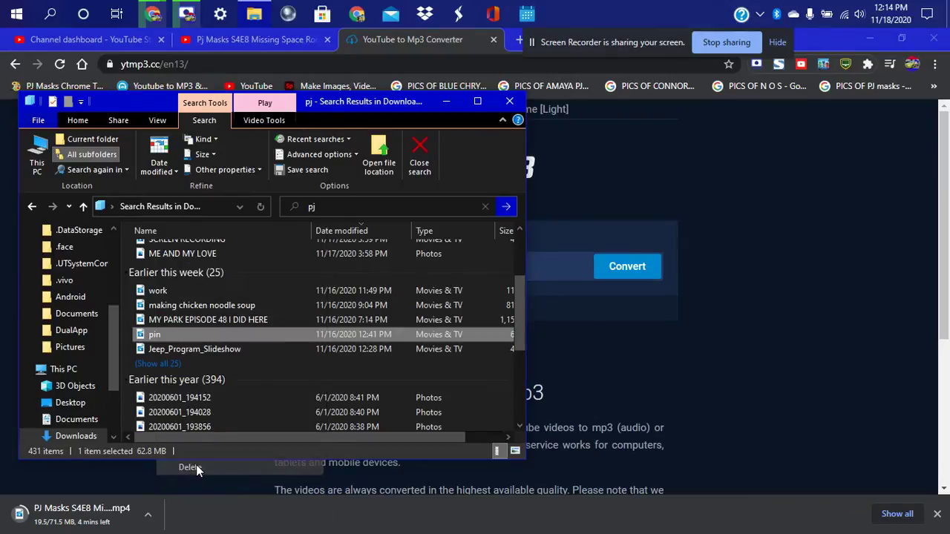
{"action": "right_click", "coordinate": [172, 319]}
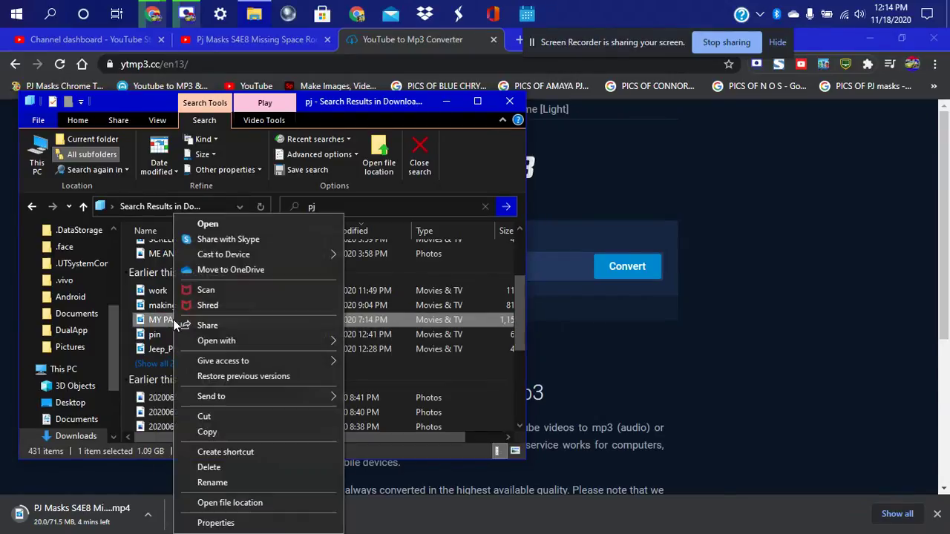
{"action": "left_click", "coordinate": [205, 473]}
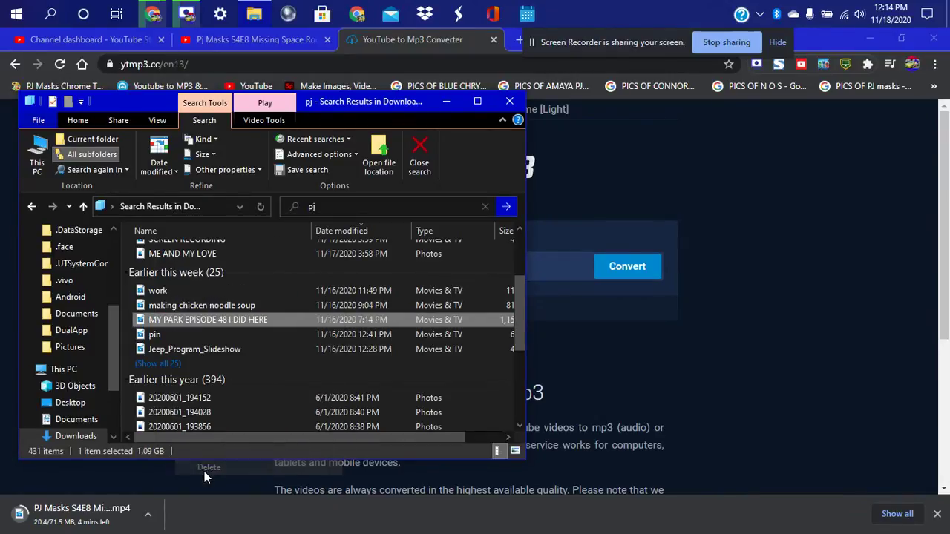
Delete the making chicken noodle soup and work files, cancelling an accidental rename
{"action": "right_click", "coordinate": [172, 308]}
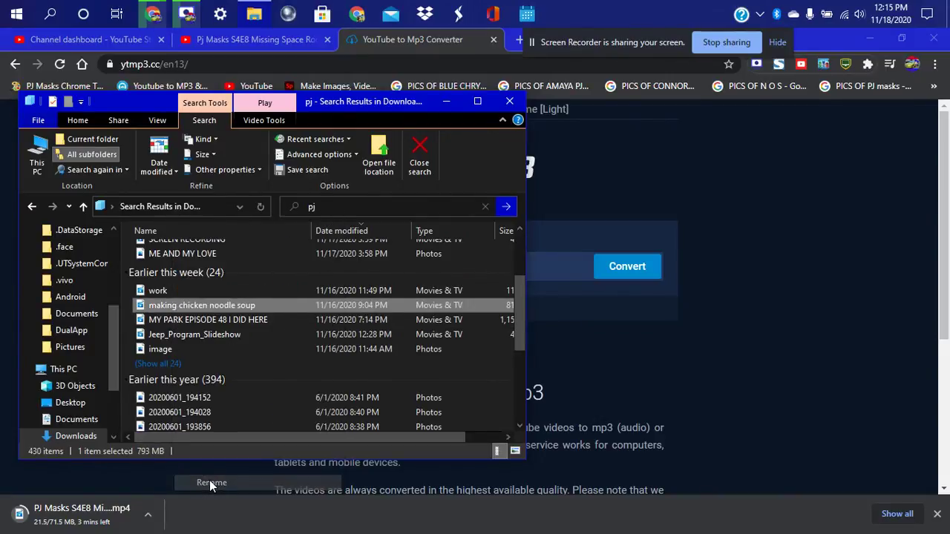
{"action": "left_click", "coordinate": [209, 480]}
{"action": "key", "text": "Escape"}
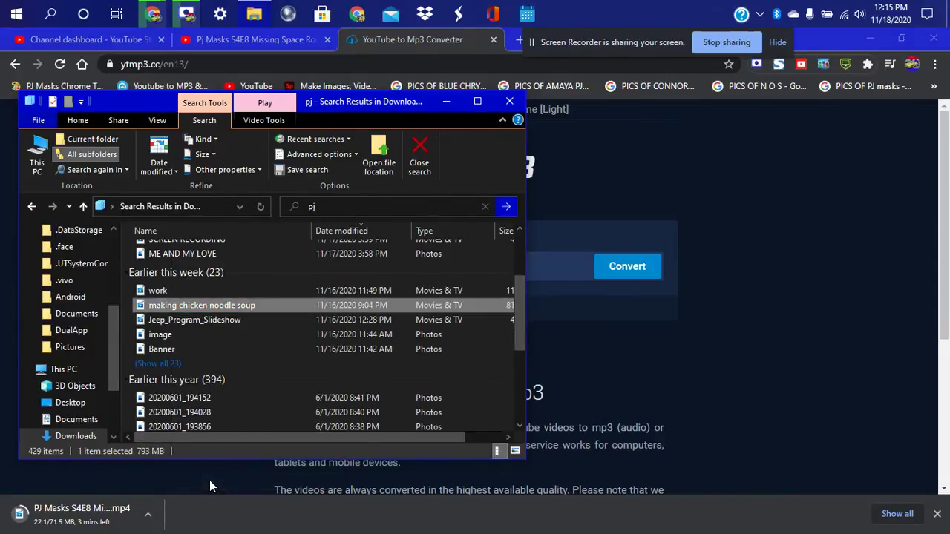
{"action": "right_click", "coordinate": [175, 308]}
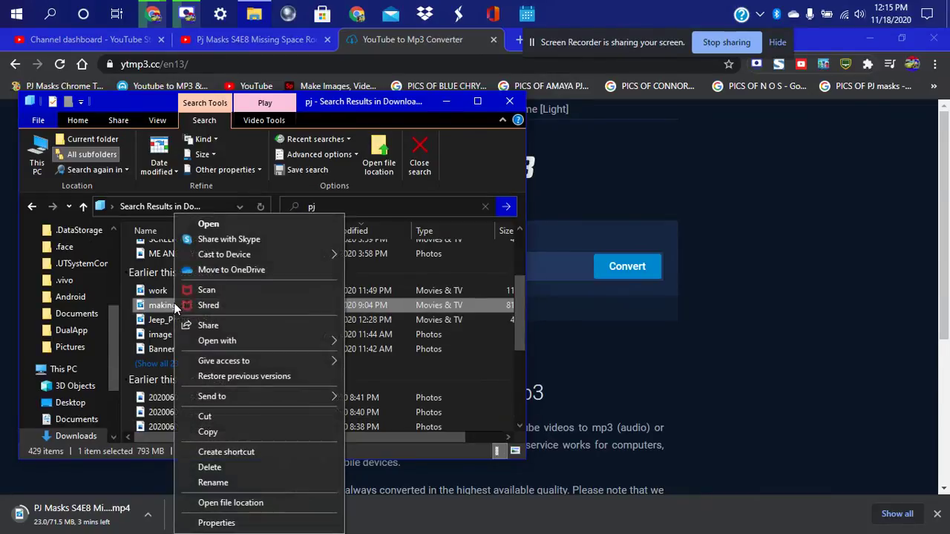
{"action": "left_click", "coordinate": [240, 470]}
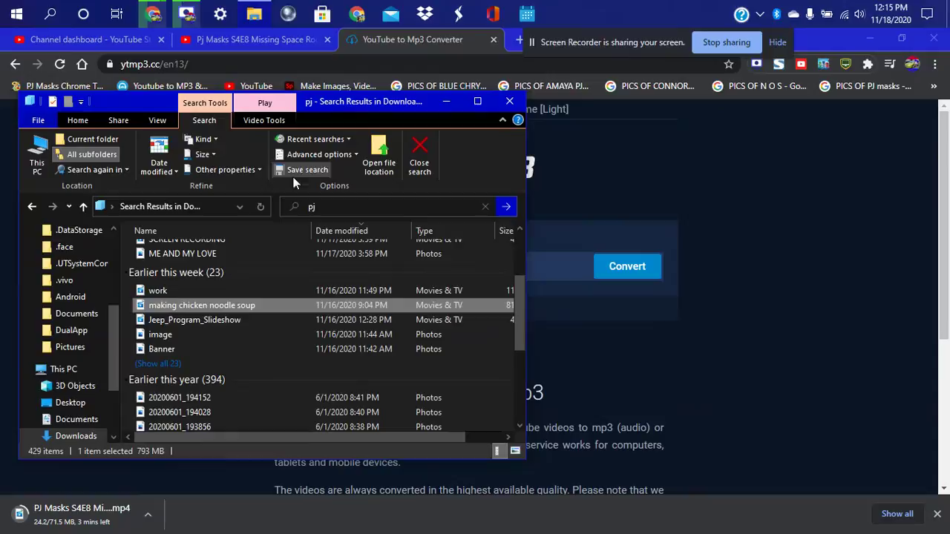
{"action": "right_click", "coordinate": [164, 293]}
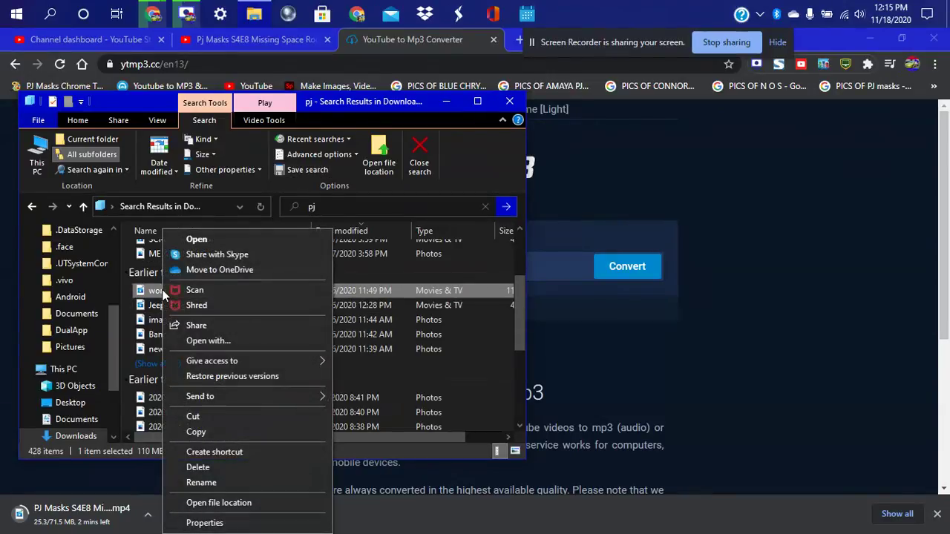
{"action": "left_click", "coordinate": [221, 467]}
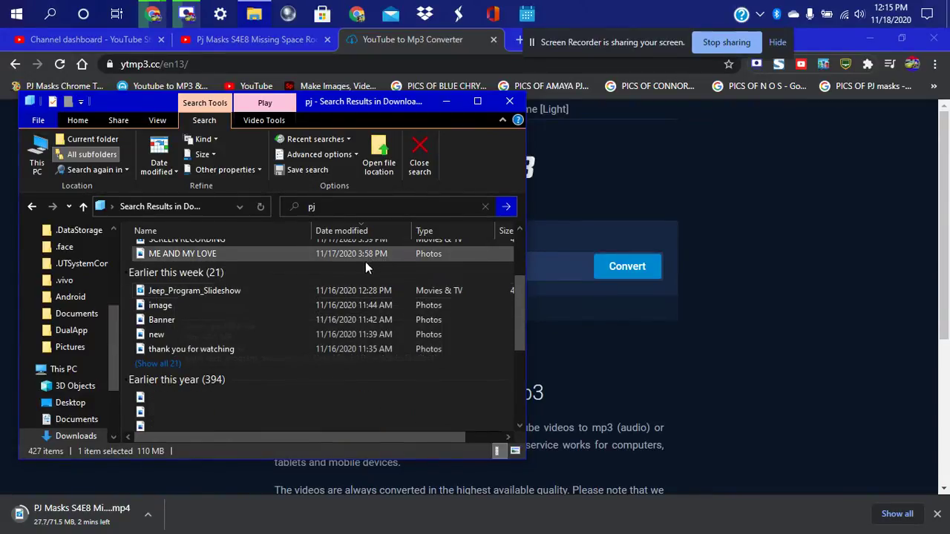
Delete the MORE PINBALL and SCREEN RECORDING files, leaving More school work untouched
{"action": "scroll", "coordinate": [297, 276], "scroll_direction": "up", "scroll_amount": 1}
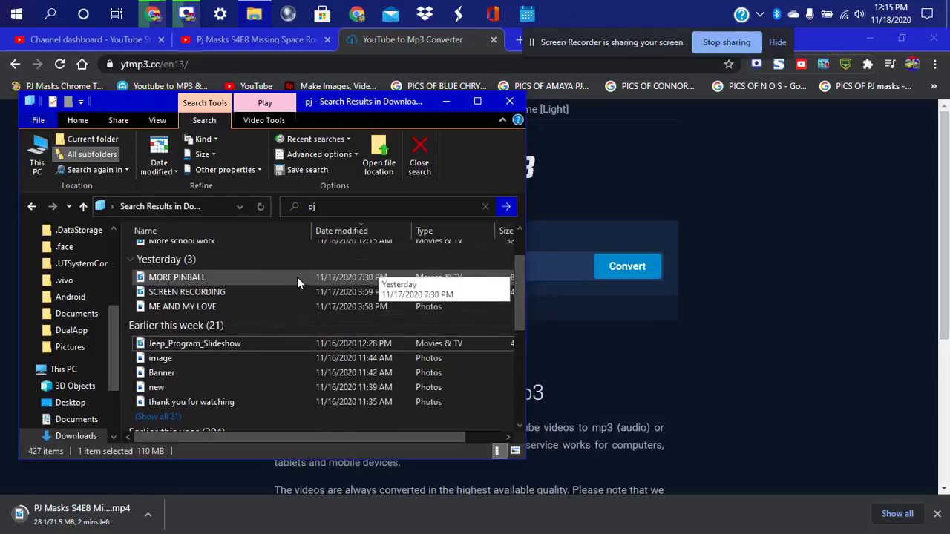
{"action": "right_click", "coordinate": [199, 279]}
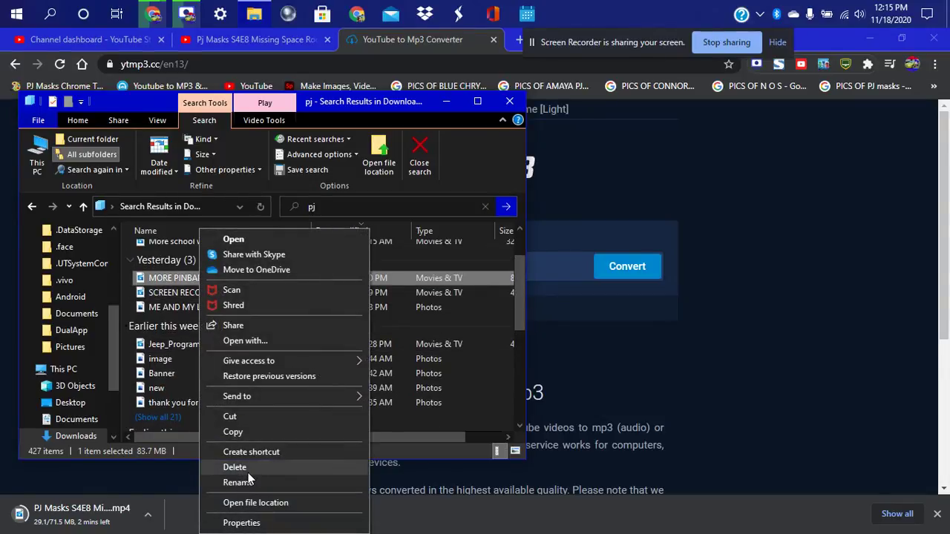
{"action": "left_click", "coordinate": [248, 468]}
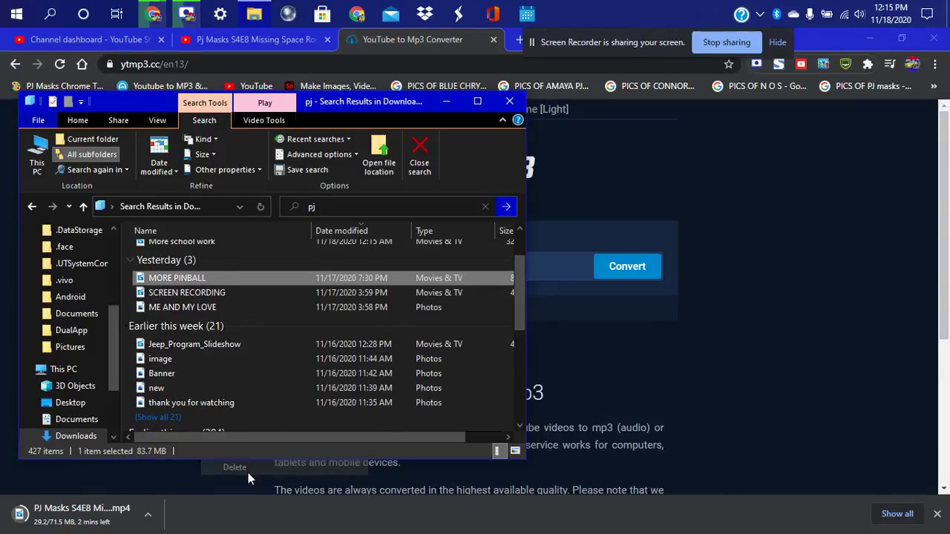
{"action": "right_click", "coordinate": [168, 294]}
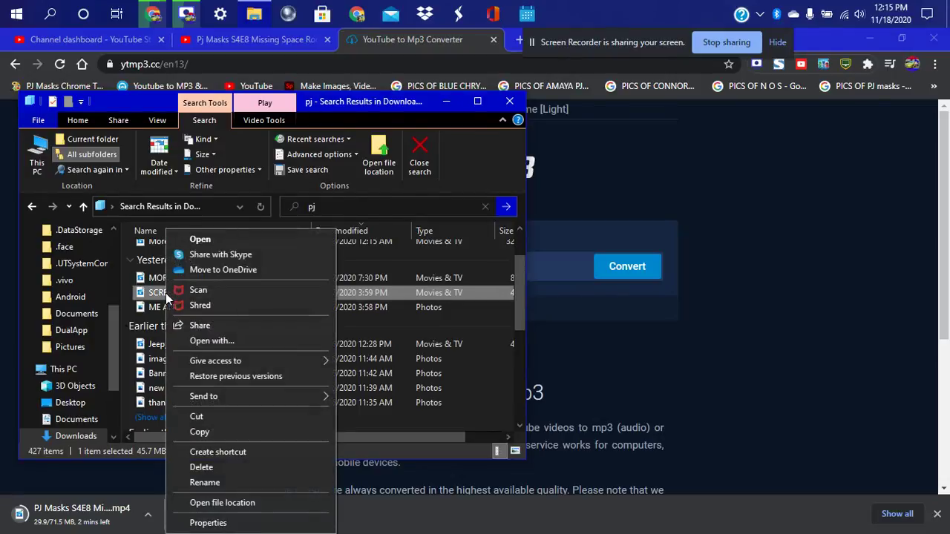
{"action": "left_click", "coordinate": [208, 472]}
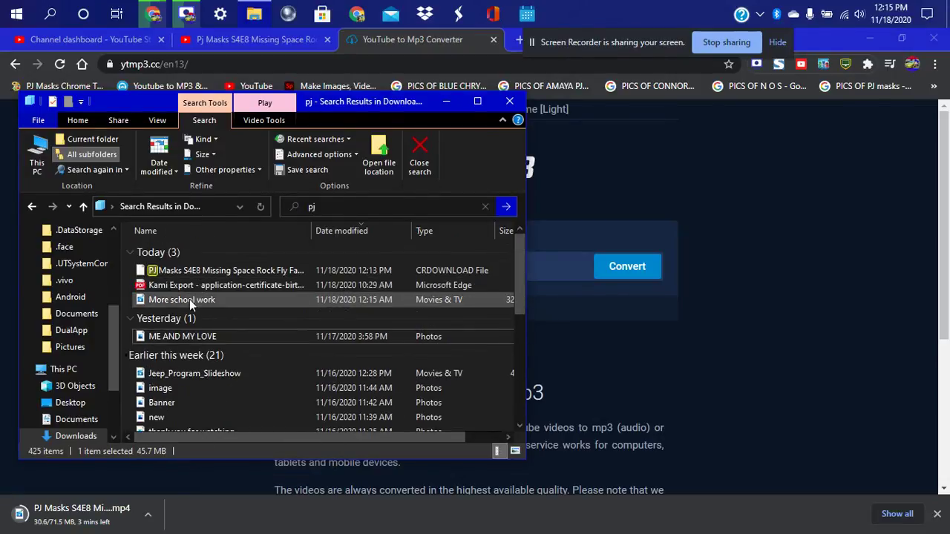
{"action": "right_click", "coordinate": [189, 304]}
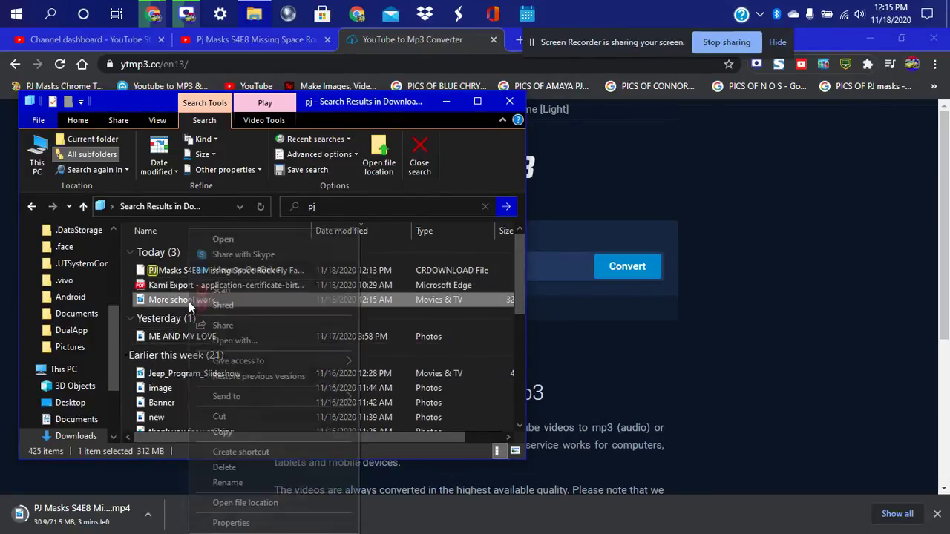
{"action": "left_click", "coordinate": [249, 469]}
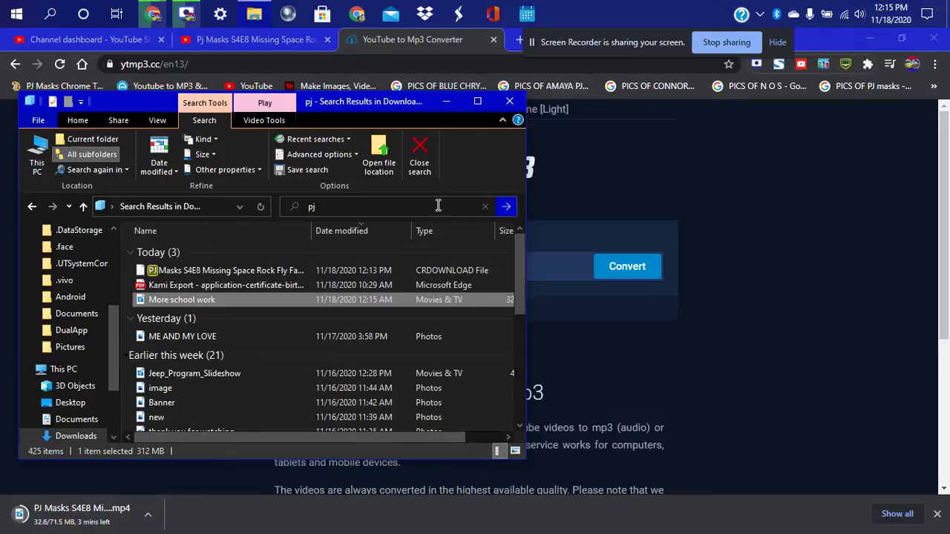
Close Explorer, empty the Recycle Bin from the desktop, and return to the YTMP3 window
{"action": "left_click", "coordinate": [509, 101]}
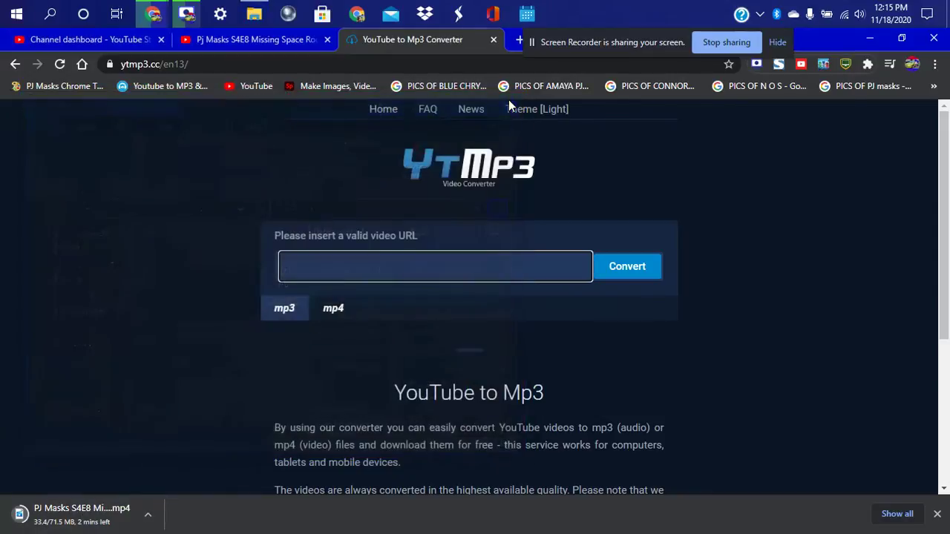
{"action": "left_click", "coordinate": [866, 40]}
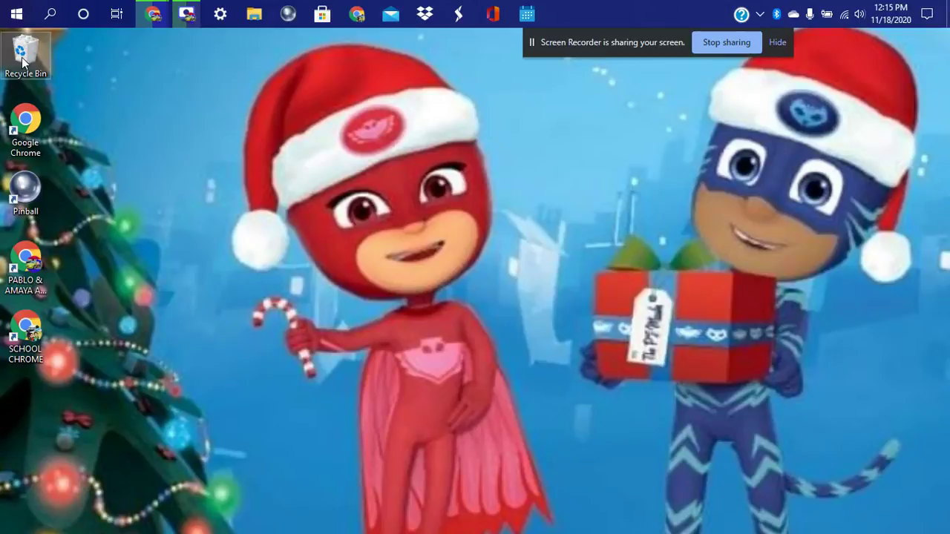
{"action": "left_click", "coordinate": [23, 62]}
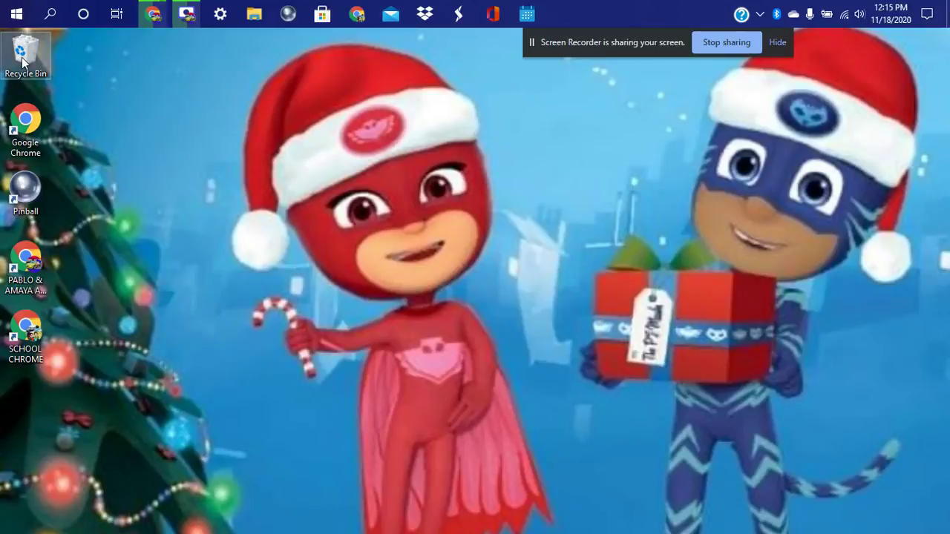
{"action": "right_click", "coordinate": [23, 59]}
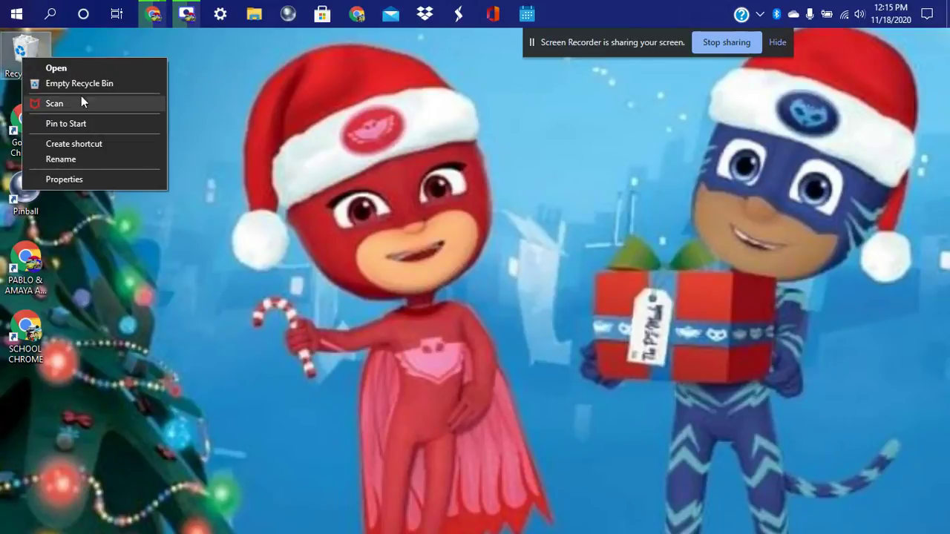
{"action": "left_click", "coordinate": [123, 83]}
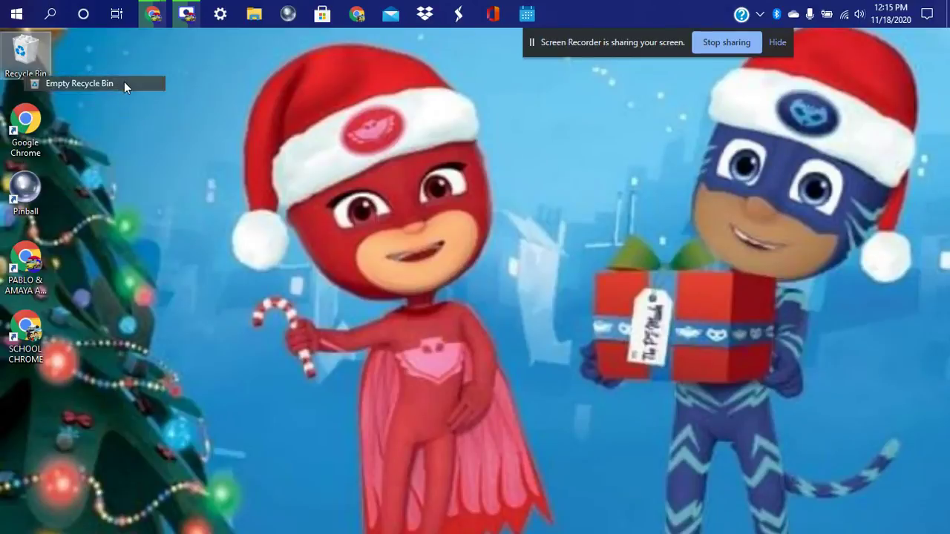
{"action": "key", "text": "Return"}
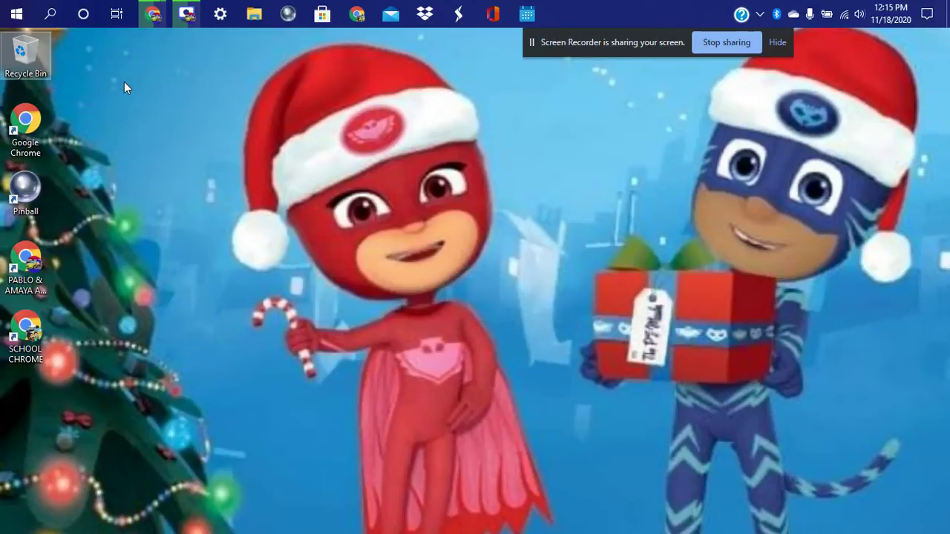
{"action": "left_click", "coordinate": [155, 13]}
{"action": "left_click", "coordinate": [47, 88]}
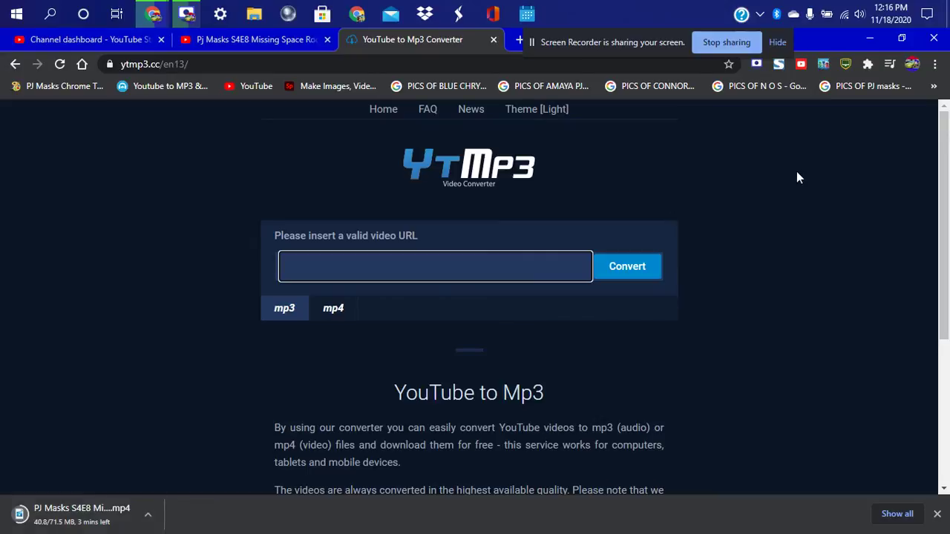
Hide the screen recorder and close the PJ Masks episode tab, switching to the channel dashboard
{"action": "left_click", "coordinate": [187, 14]}
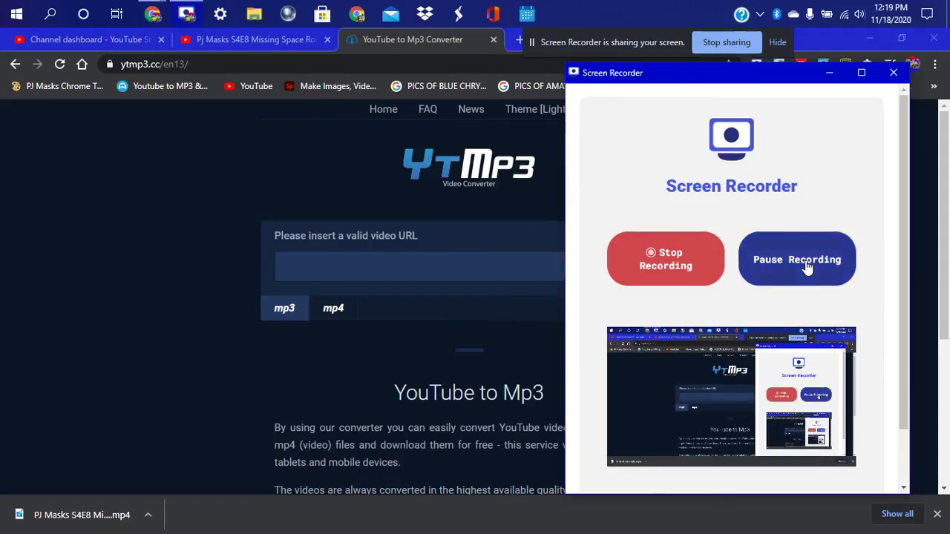
{"action": "left_click", "coordinate": [829, 74]}
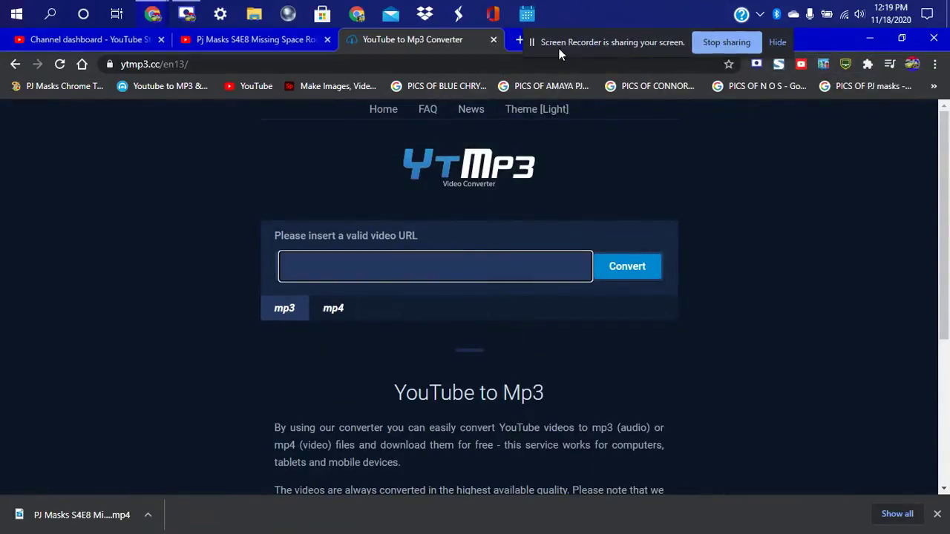
{"action": "left_click_drag", "start_coordinate": [602, 36], "coordinate": [677, 32]}
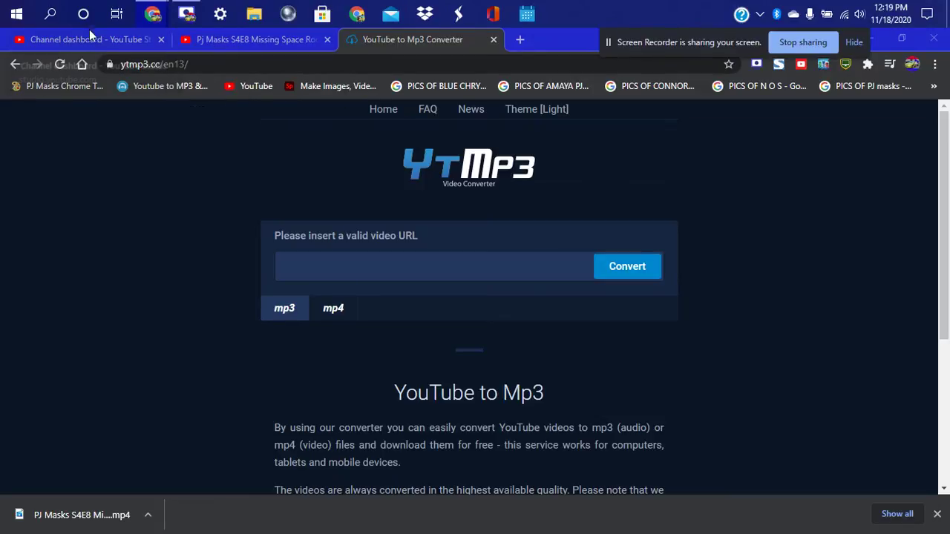
{"action": "left_click", "coordinate": [326, 40]}
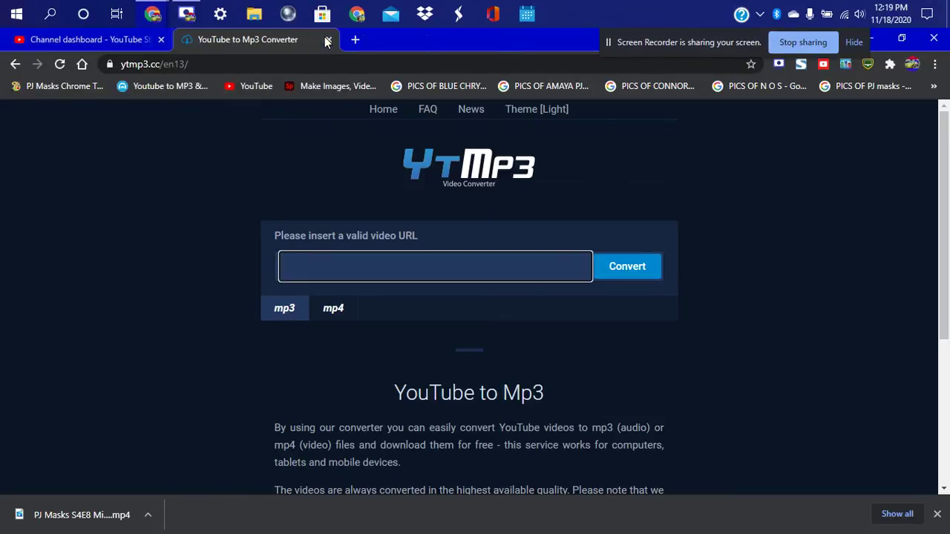
{"action": "left_click", "coordinate": [88, 39]}
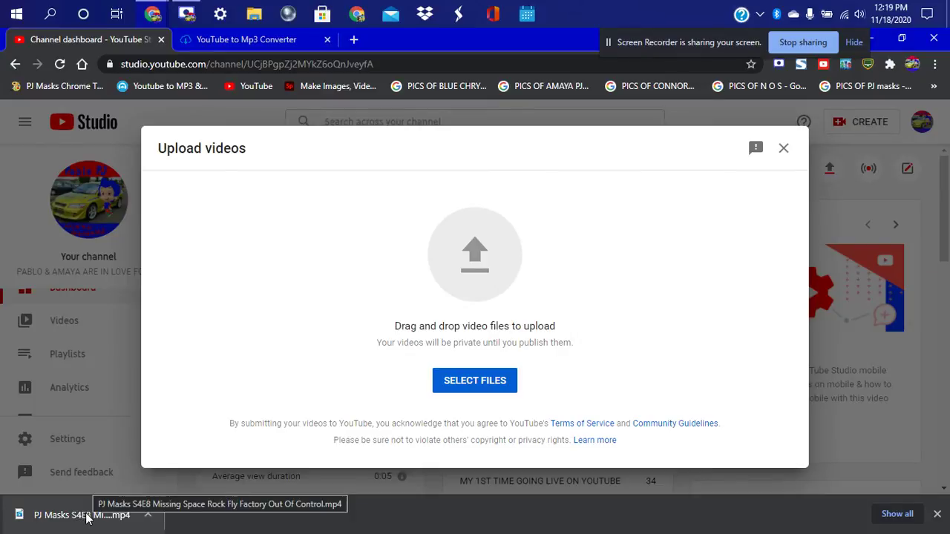
Drop the downloaded PJ Masks MP4 into YouTube Studio's upload dialog, clear its title, and pause recording
{"action": "left_click_drag", "start_coordinate": [87, 518], "coordinate": [478, 274]}
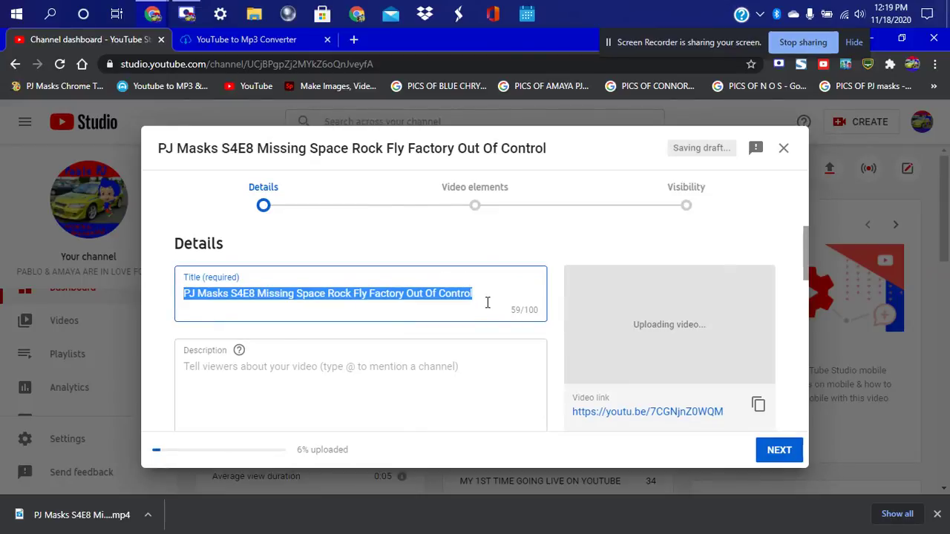
{"action": "key", "text": "BackSpace"}
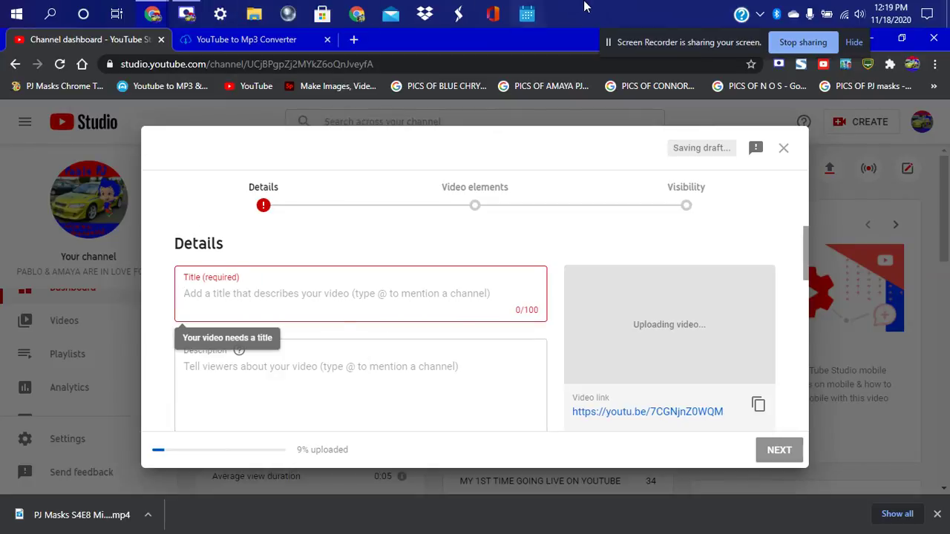
{"action": "left_click", "coordinate": [185, 13]}
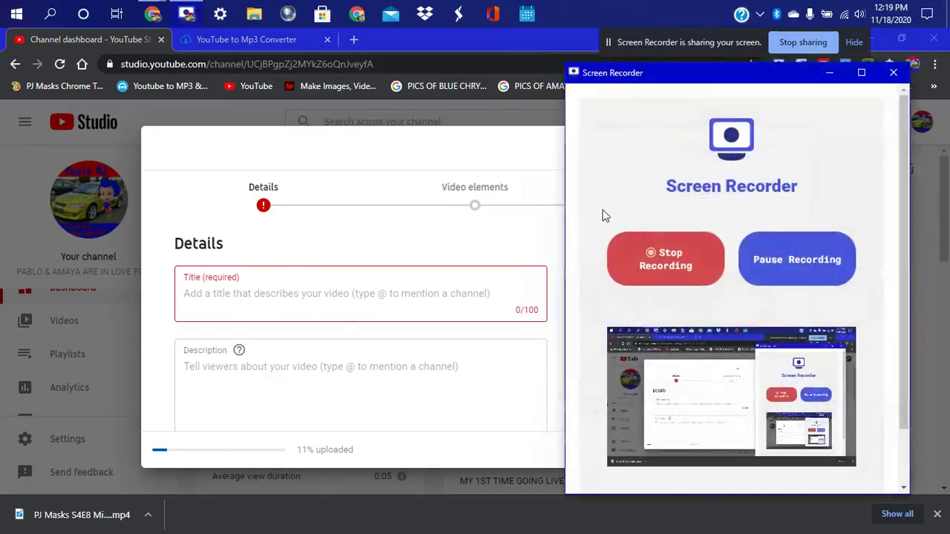
{"action": "left_click", "coordinate": [776, 287]}
Resume recording and review the pending PJ Masks + Sonic upload's title and description
{"action": "left_click", "coordinate": [799, 267]}
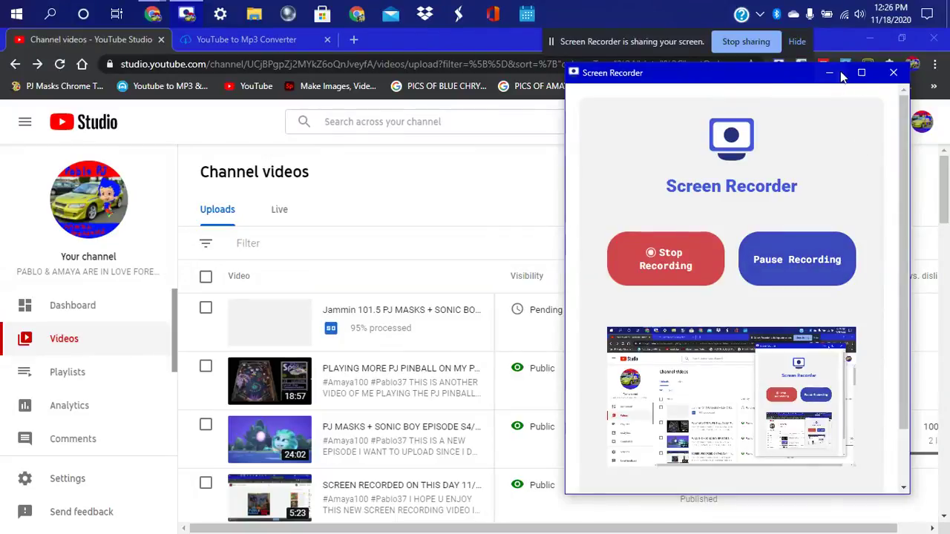
{"action": "left_click", "coordinate": [828, 74]}
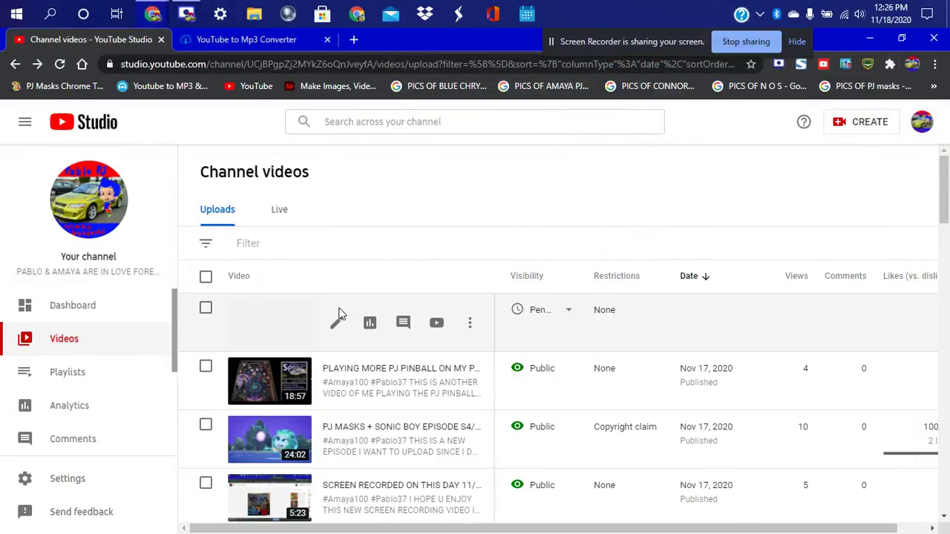
{"action": "left_click", "coordinate": [335, 323]}
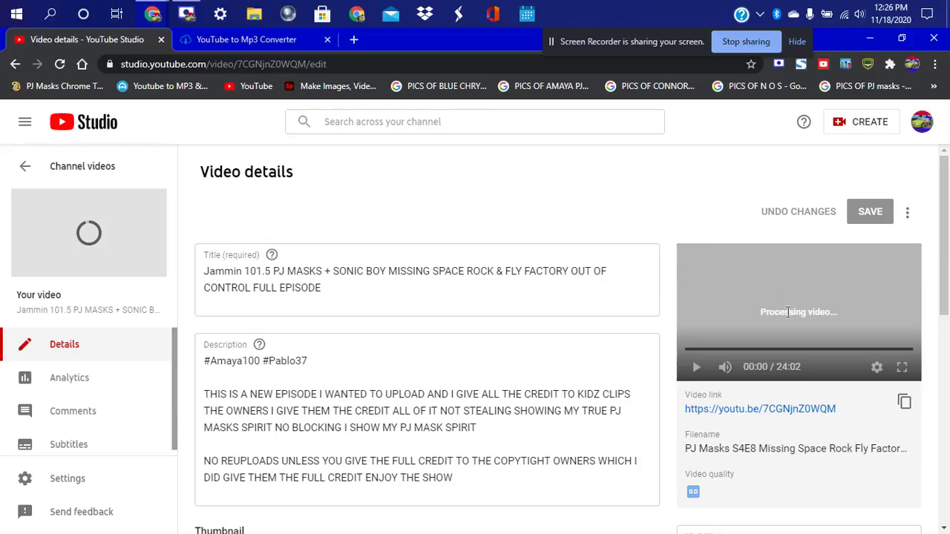
{"action": "scroll", "coordinate": [502, 330], "scroll_direction": "down", "scroll_amount": 1}
{"action": "scroll", "coordinate": [501, 329], "scroll_direction": "down", "scroll_amount": 1}
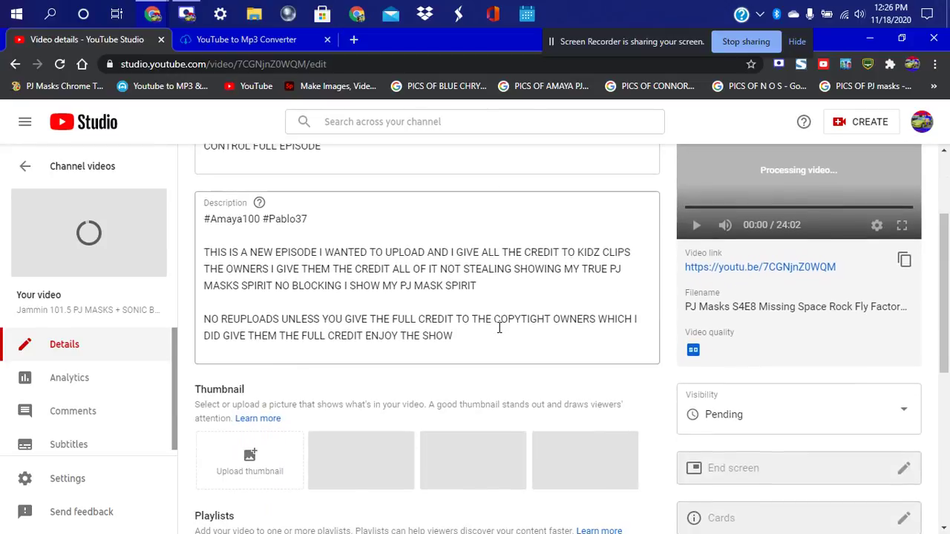
{"action": "scroll", "coordinate": [499, 327], "scroll_direction": "down", "scroll_amount": 1}
{"action": "scroll", "coordinate": [498, 327], "scroll_direction": "down", "scroll_amount": 1}
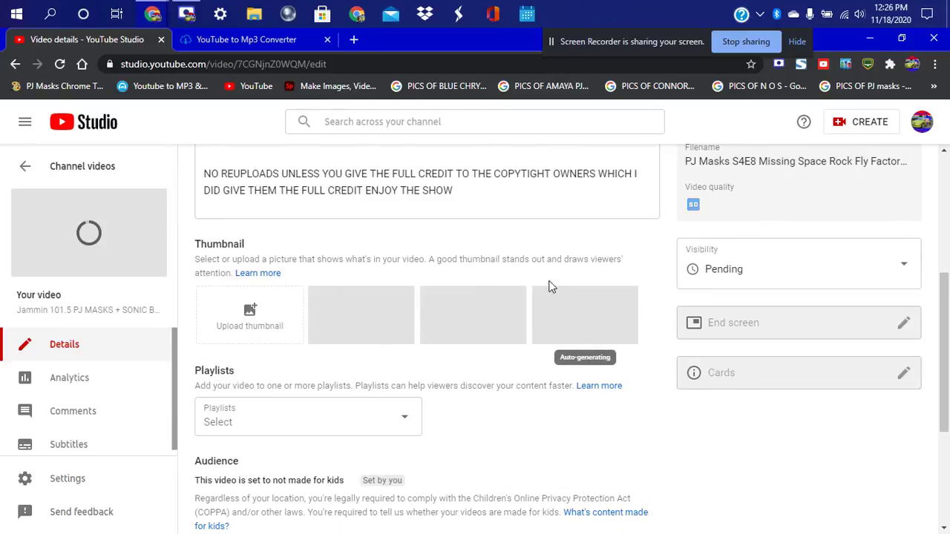
{"action": "scroll", "coordinate": [472, 228], "scroll_direction": "up", "scroll_amount": 2}
{"action": "scroll", "coordinate": [472, 227], "scroll_direction": "up", "scroll_amount": 1}
{"action": "scroll", "coordinate": [472, 227], "scroll_direction": "up", "scroll_amount": 2}
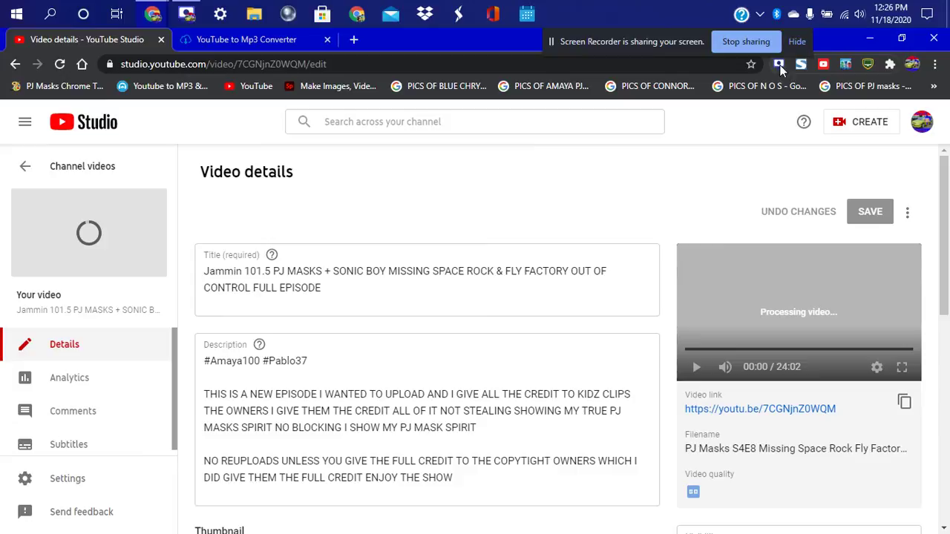
Minimize Chrome to reveal the PJ Masks wallpaper and bring up the screen recorder
{"action": "left_click", "coordinate": [872, 37]}
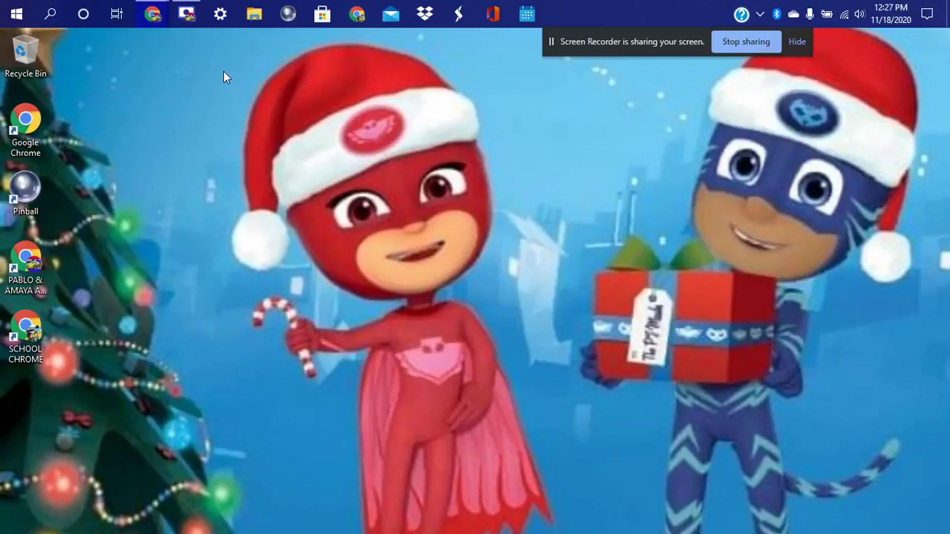
{"action": "left_click", "coordinate": [186, 14]}
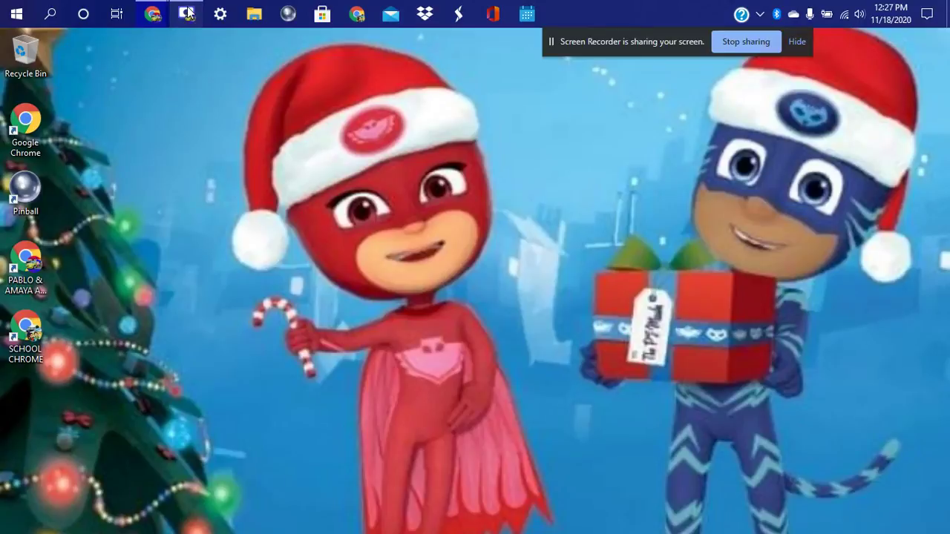